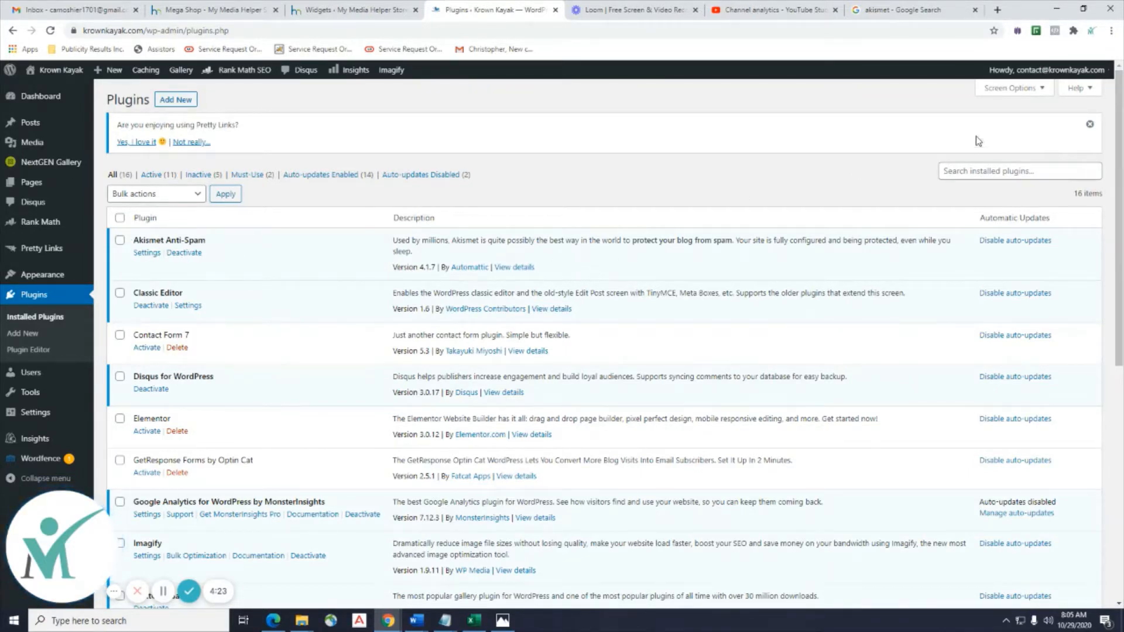
click(160, 105)
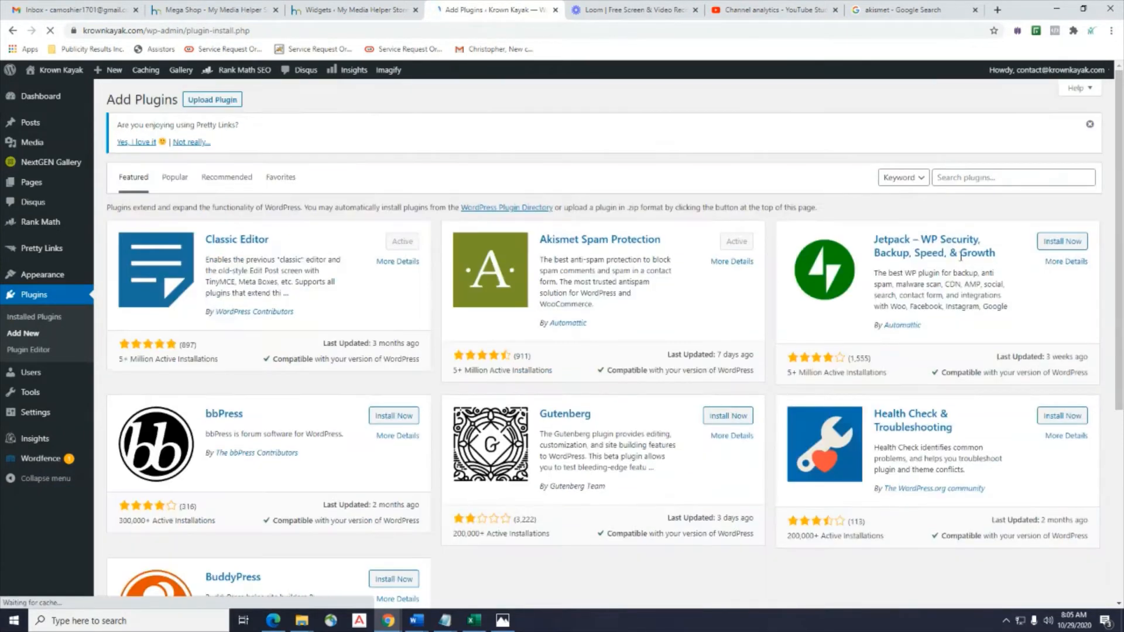
click(981, 178)
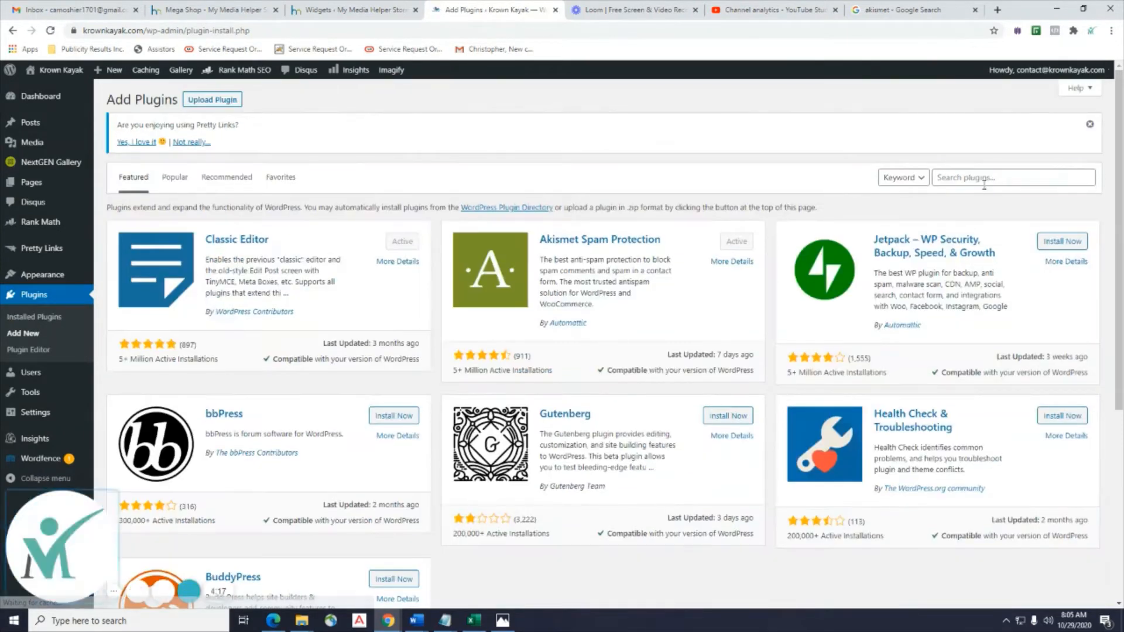
text(akis)
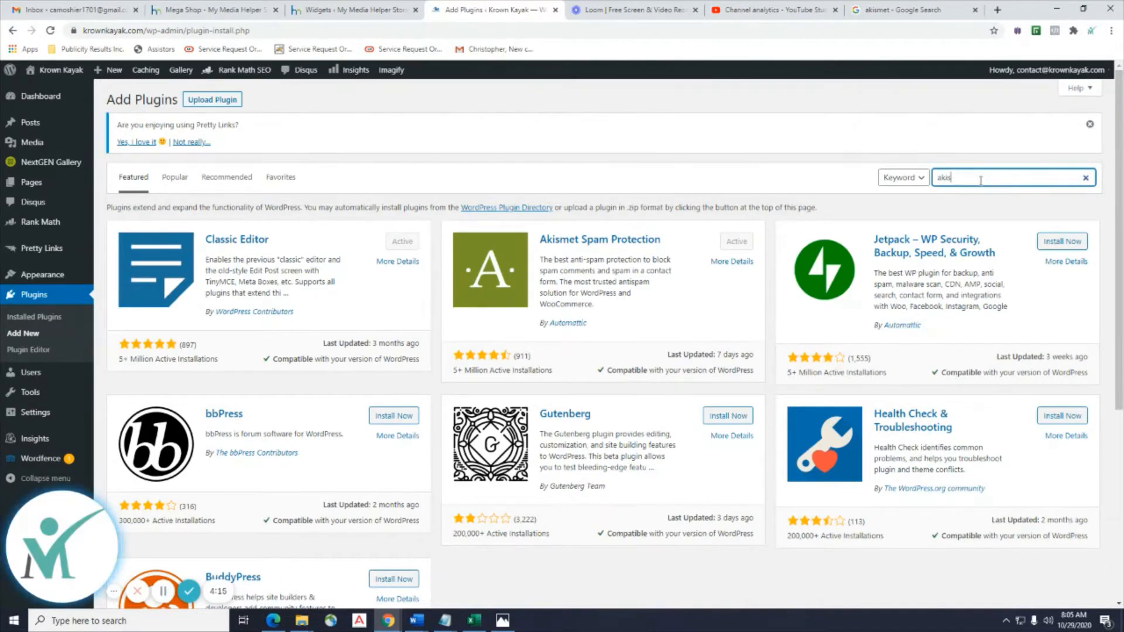
text(met)
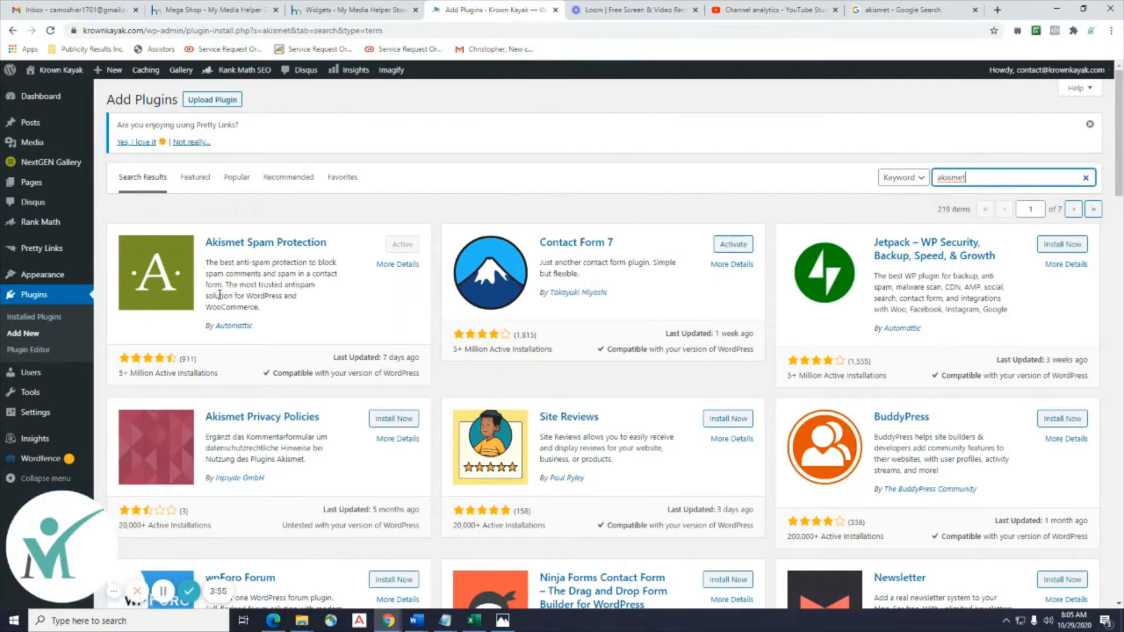
click(35, 333)
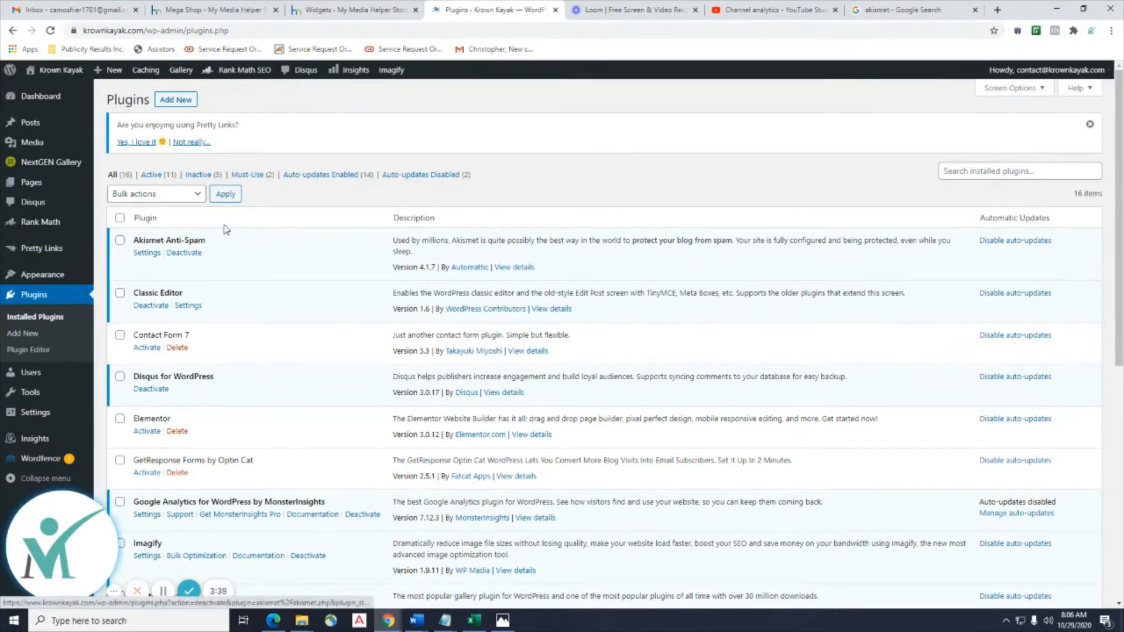
- Open Akismet Anti-Spam settings and select the existing API key value
click(143, 255)
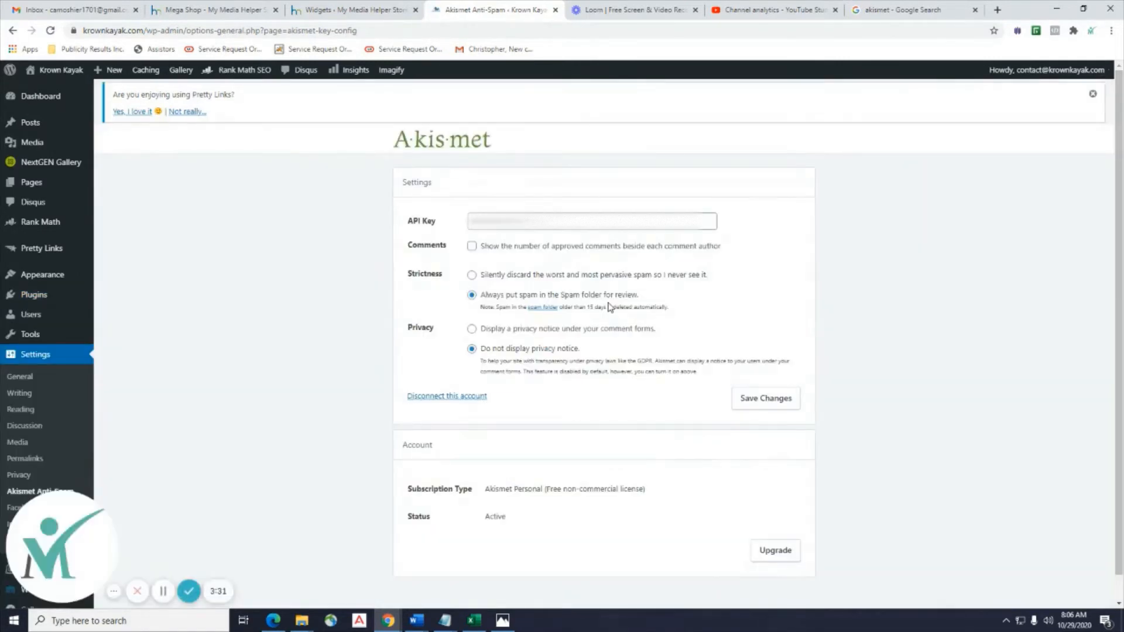
drag(541, 221, 452, 222)
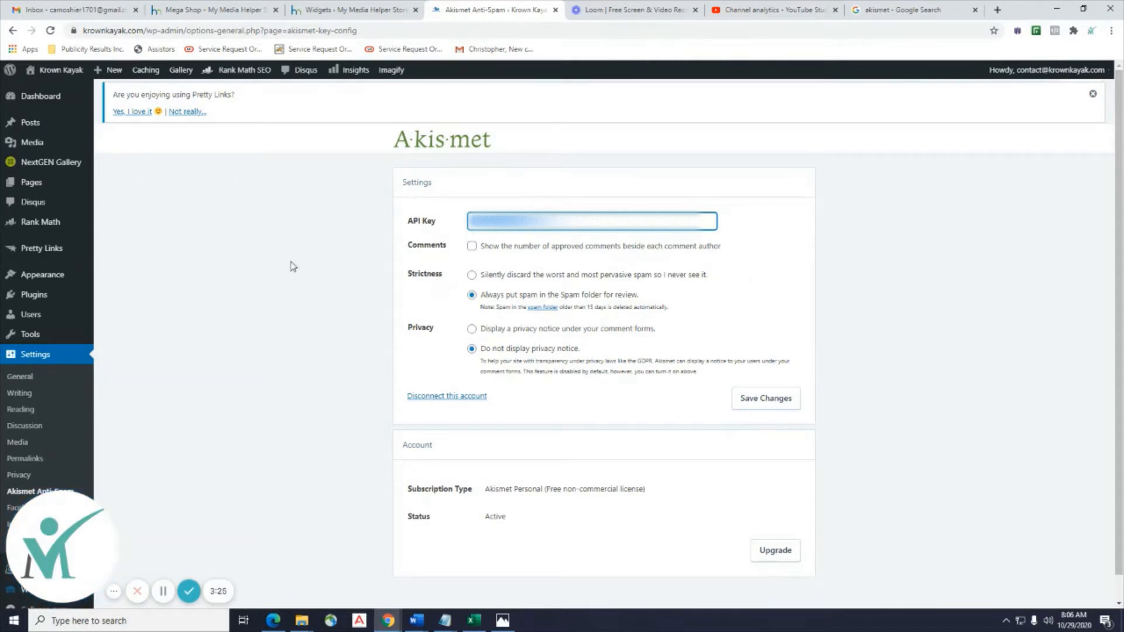
click(876, 12)
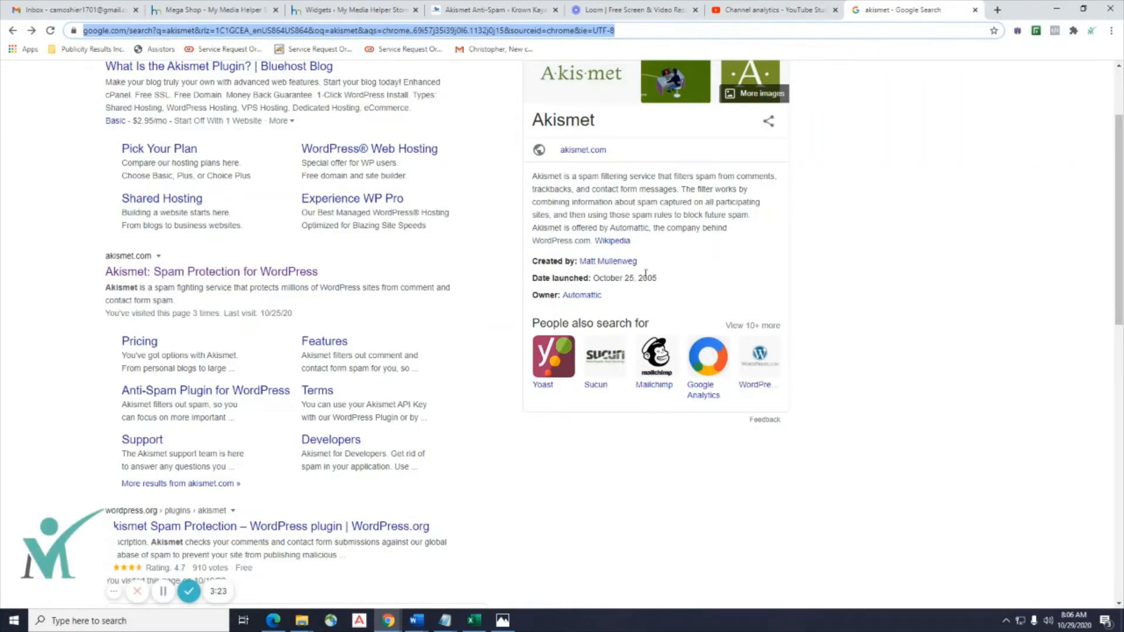
- Open the 'Akismet: Spam Protection for WordPress' result from the akismet Google search
scroll(662, 279, up, 2)
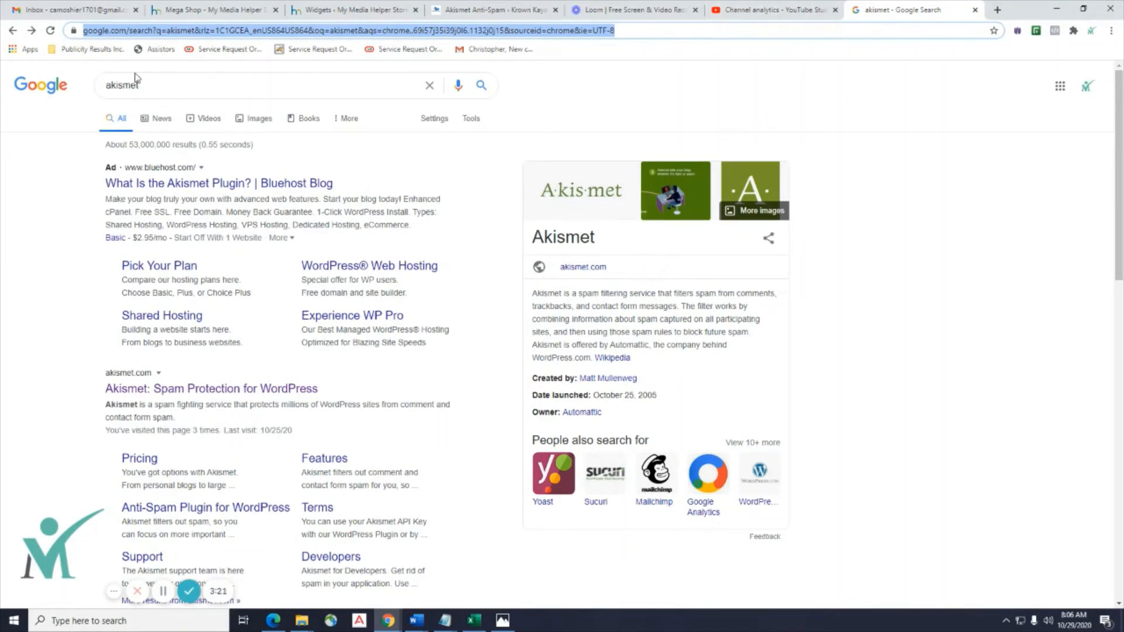
double_click(163, 86)
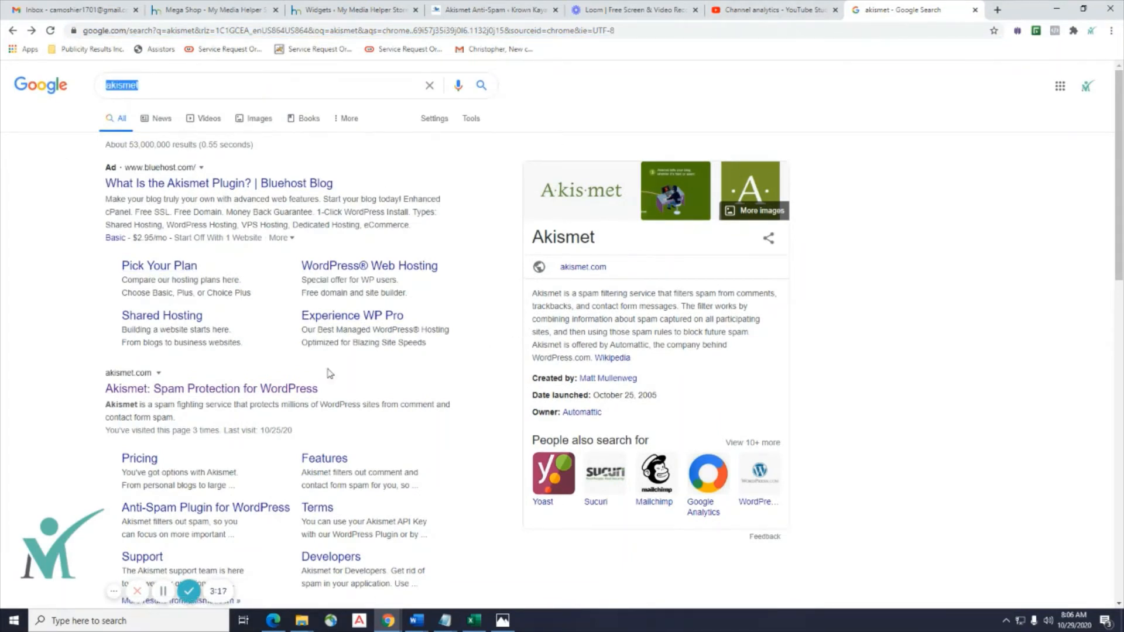
click(298, 394)
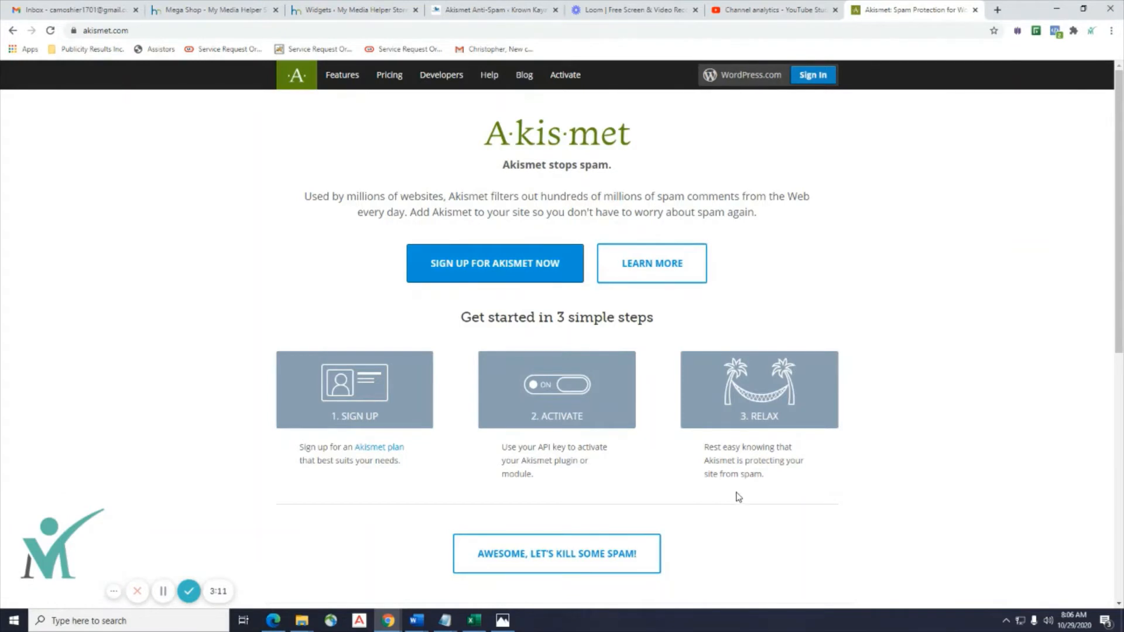
- Begin the Akismet signup with the site's email address, then bring up the plan choices
click(510, 273)
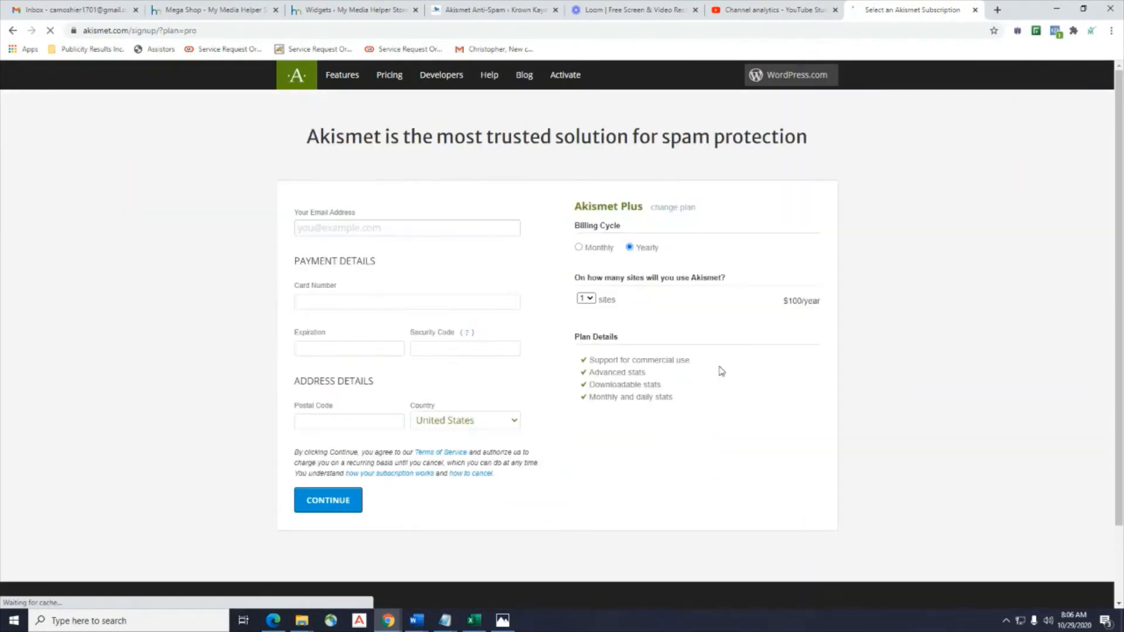
click(313, 227)
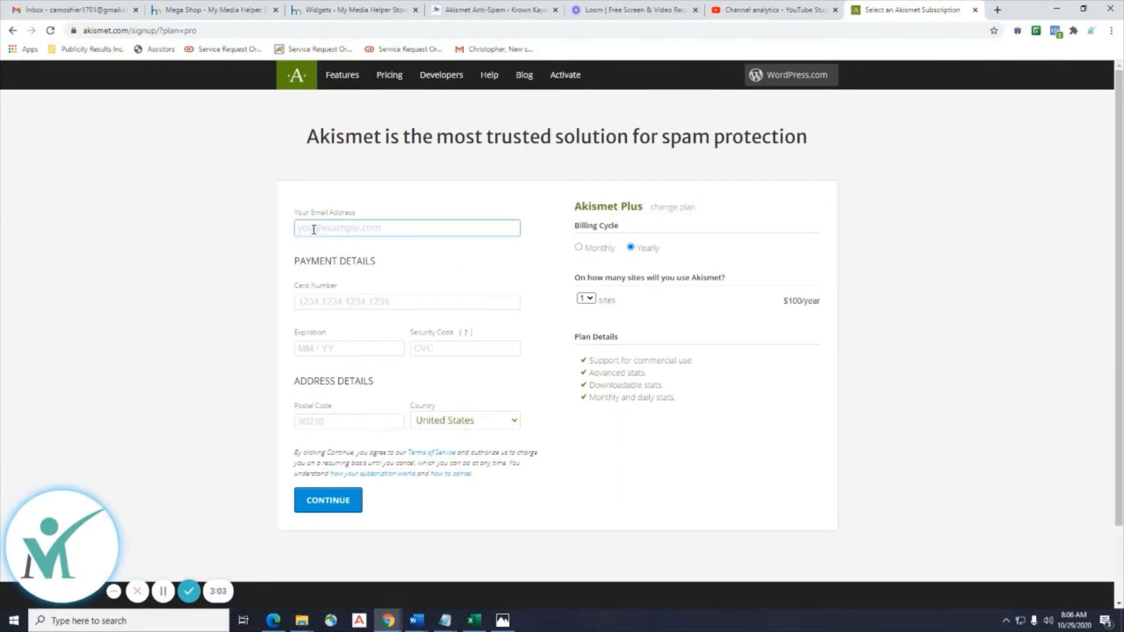
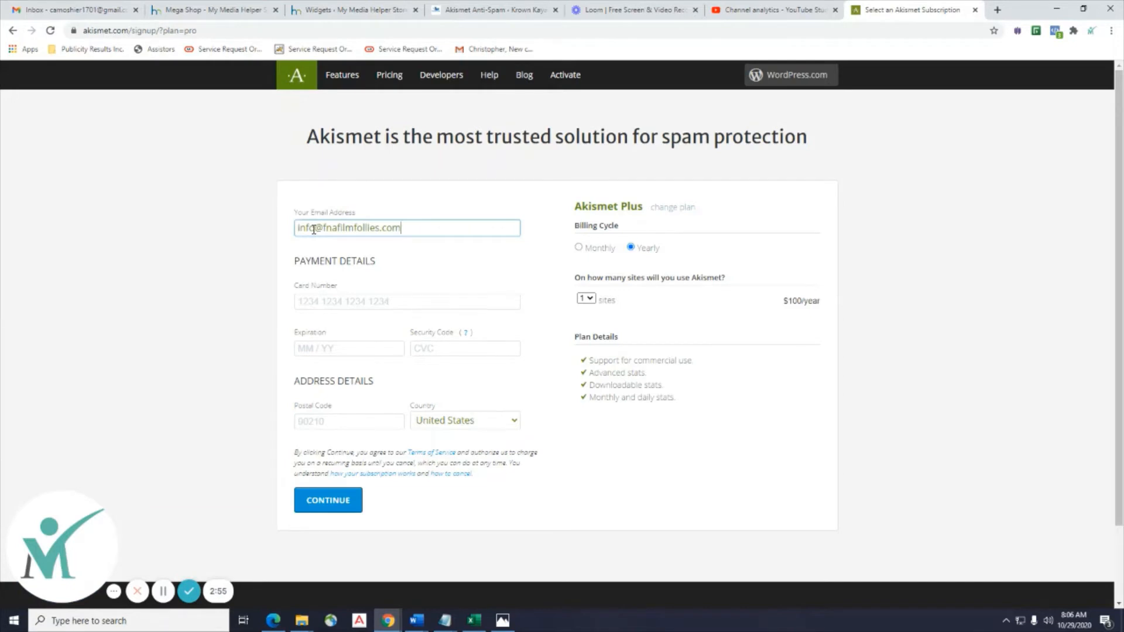
key(Tab)
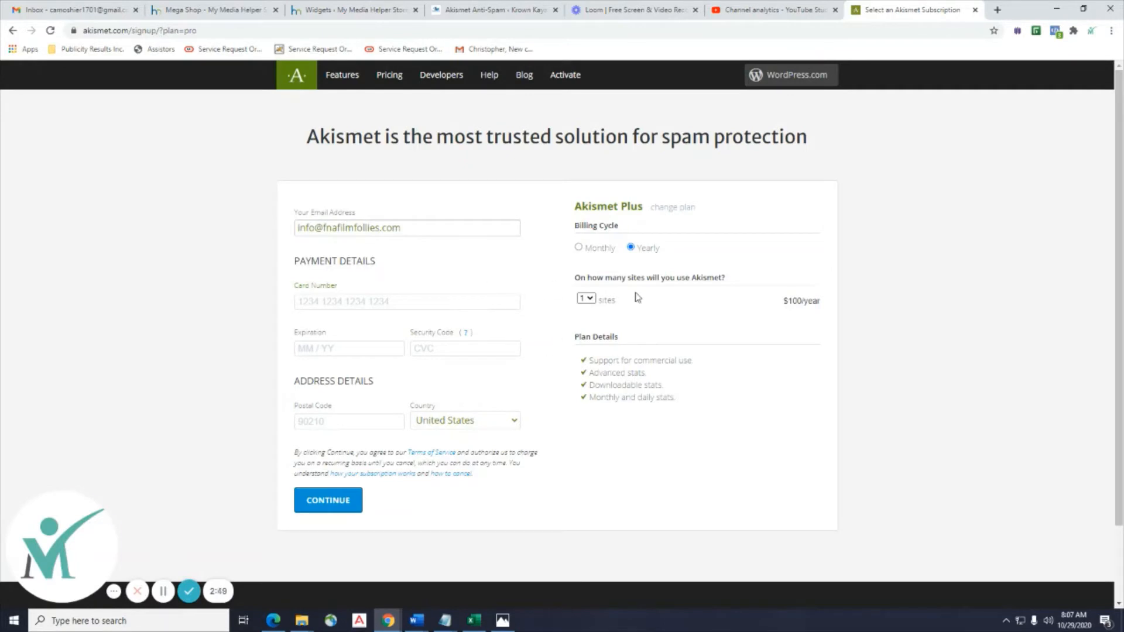
click(672, 208)
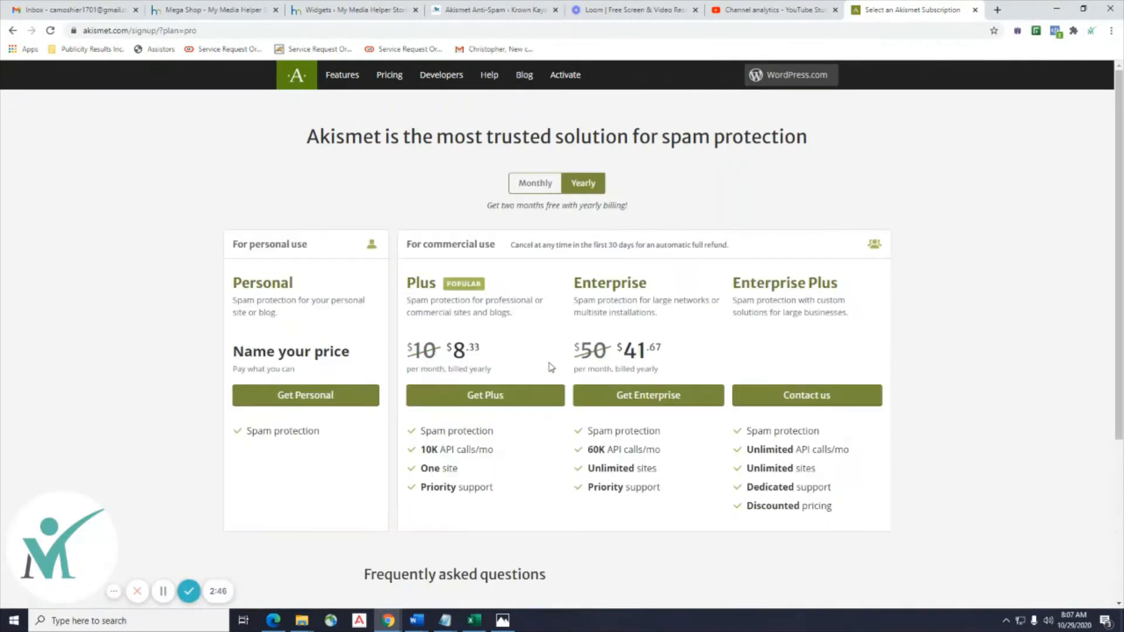
- Pick the Personal plan at $0/year and correct the email address's domain
click(297, 398)
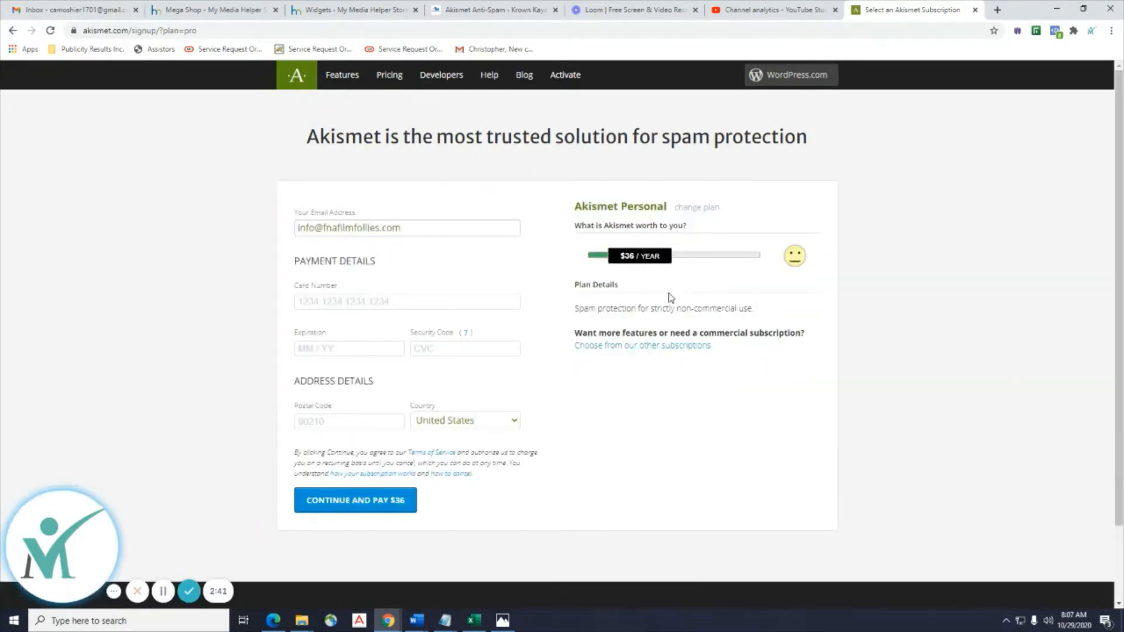
drag(638, 257, 557, 251)
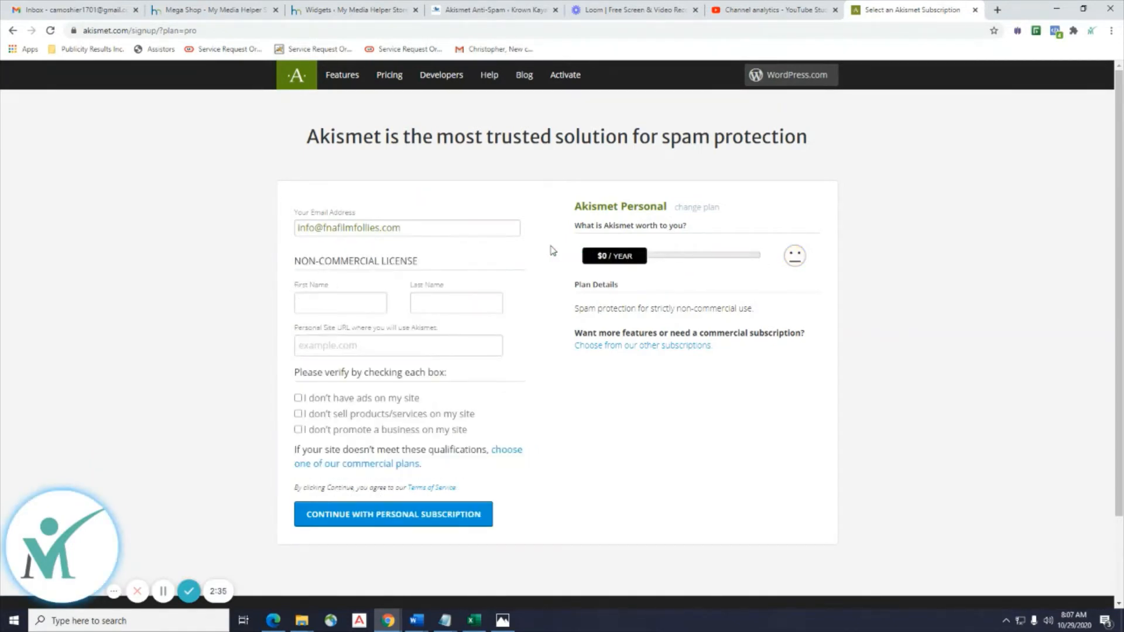
drag(409, 229, 326, 234)
text(fan)
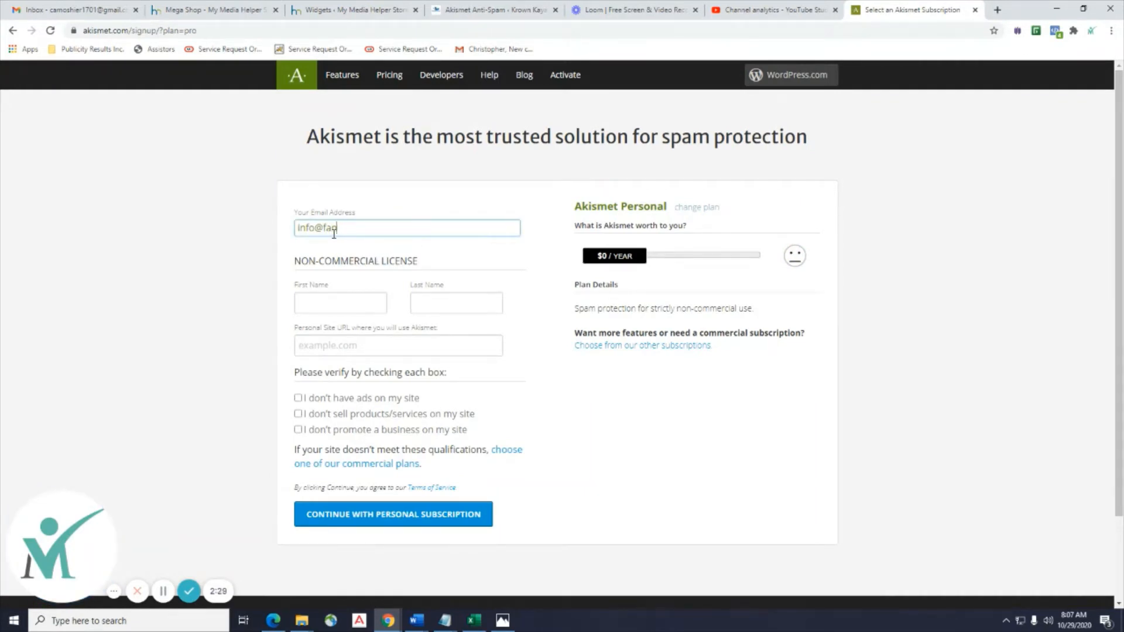
text(dflmfollies.com)
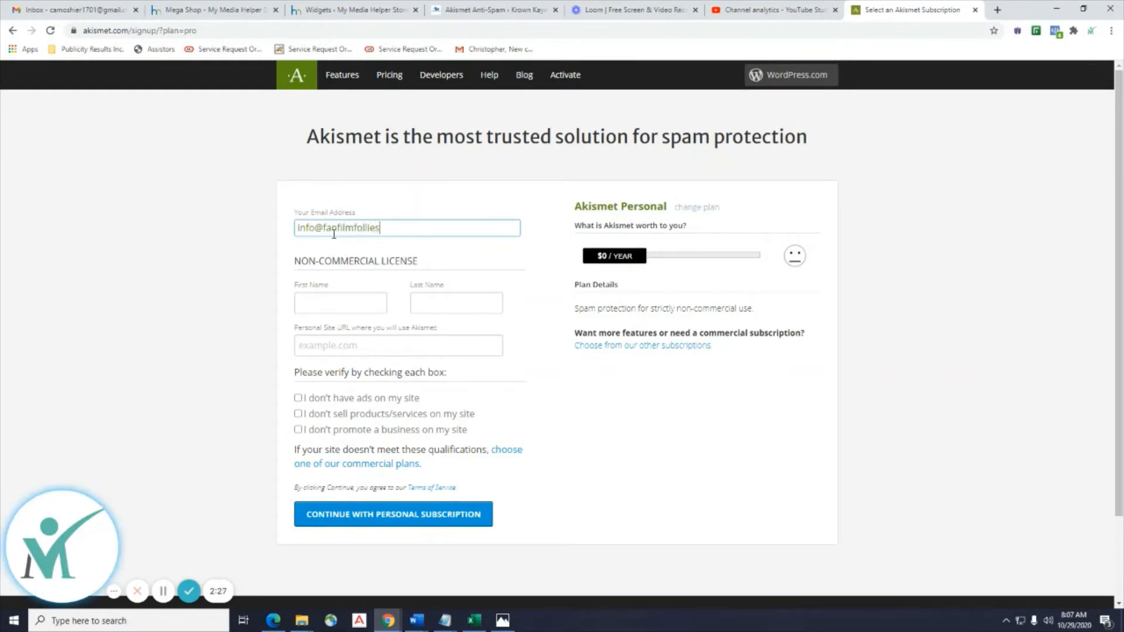
click(362, 301)
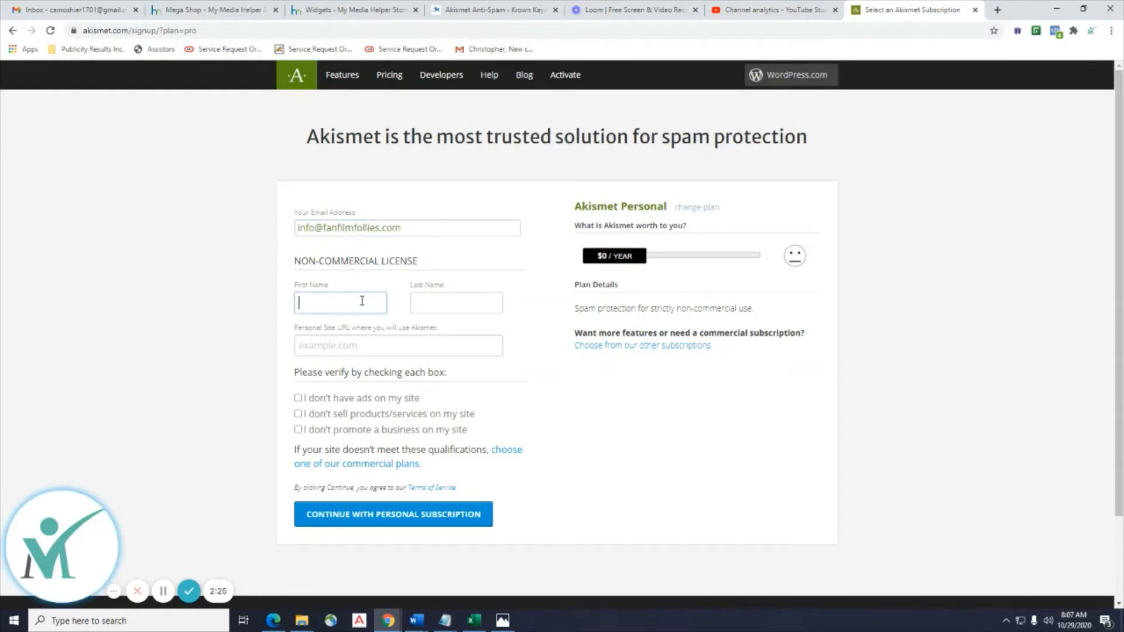
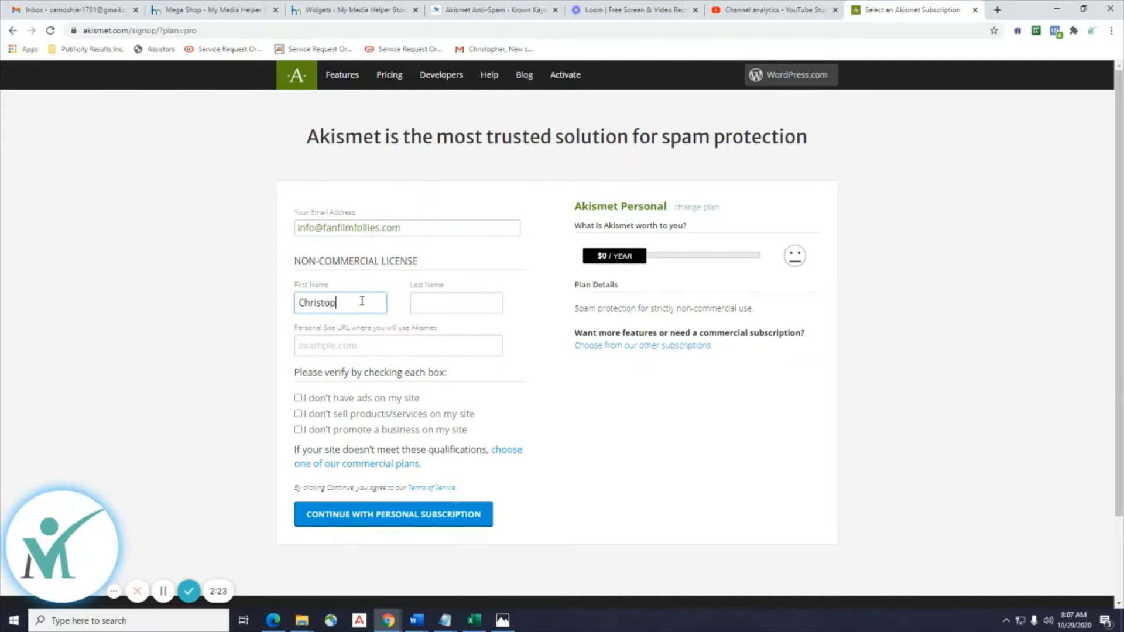
click(467, 349)
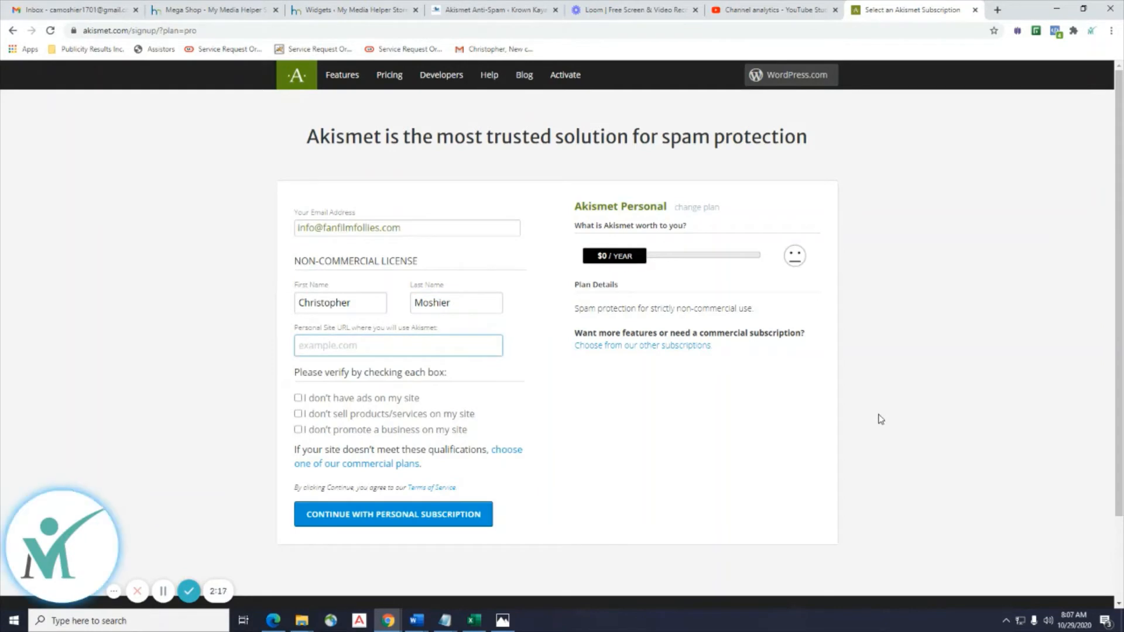
text(http:/)
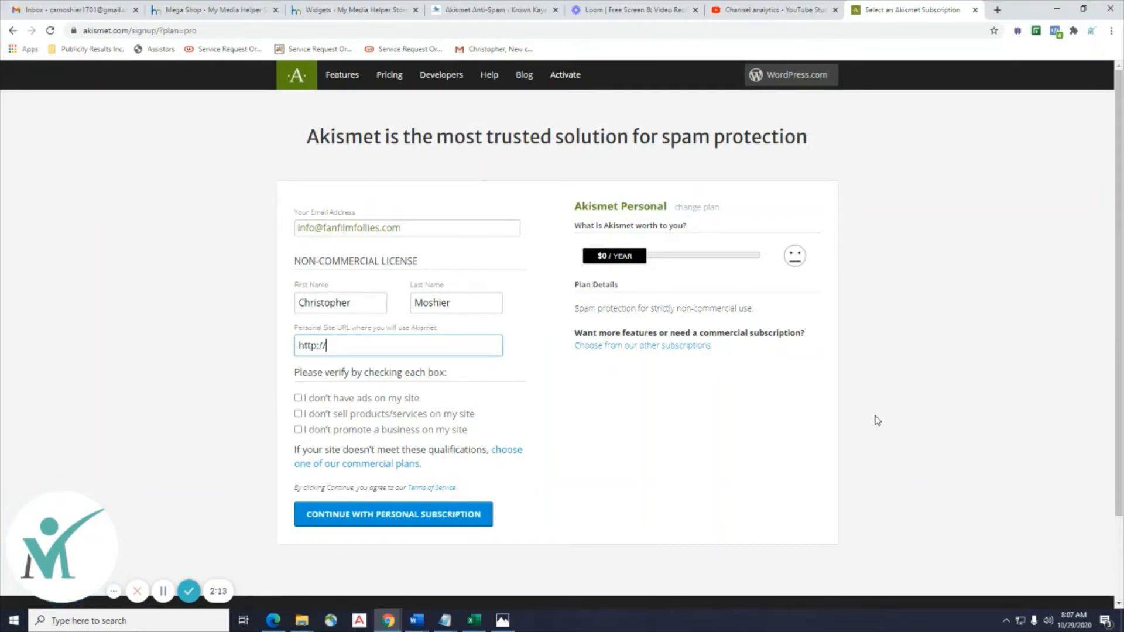
text(/www.fanfilmfollies.com)
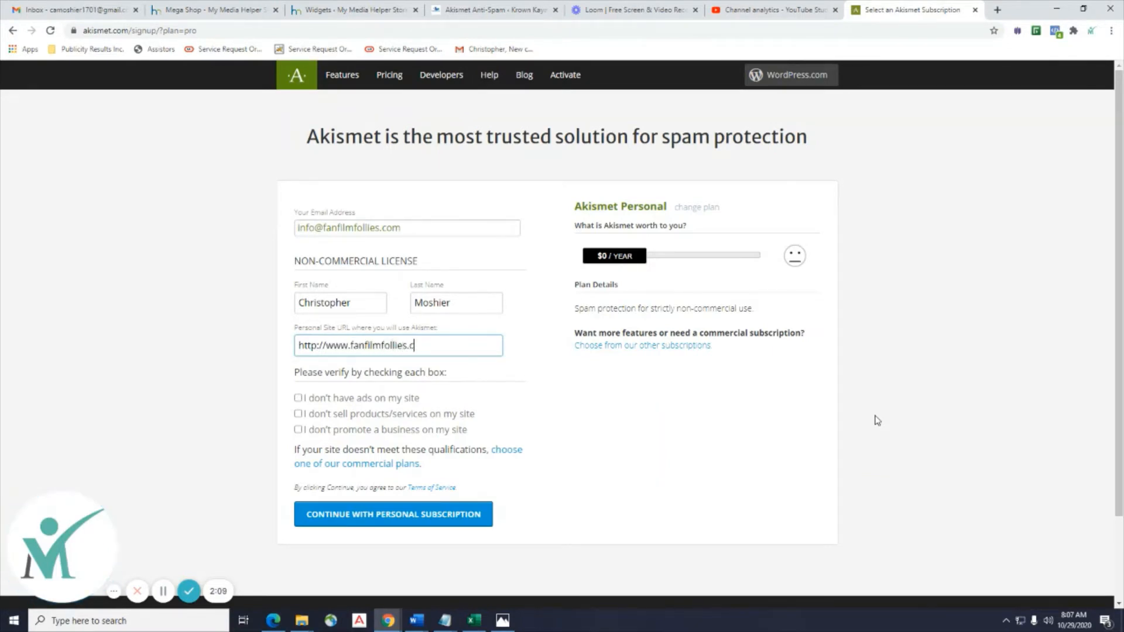
- Tick the no-ads, no-sales and no-business confirmations and submit the Personal subscription
click(297, 398)
click(297, 414)
click(298, 430)
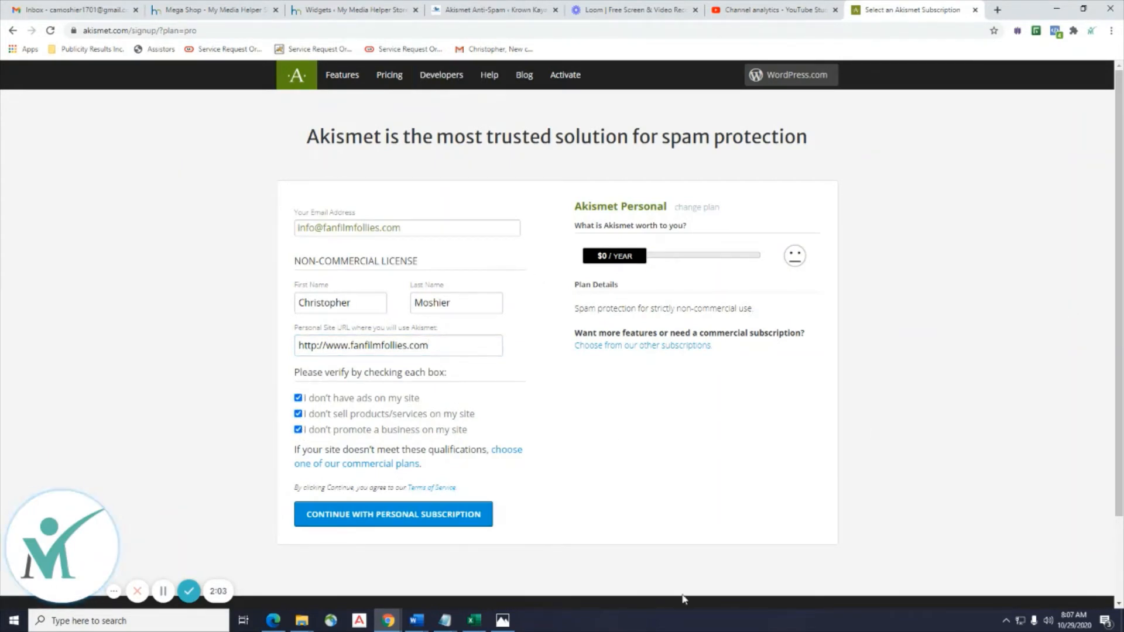
click(371, 517)
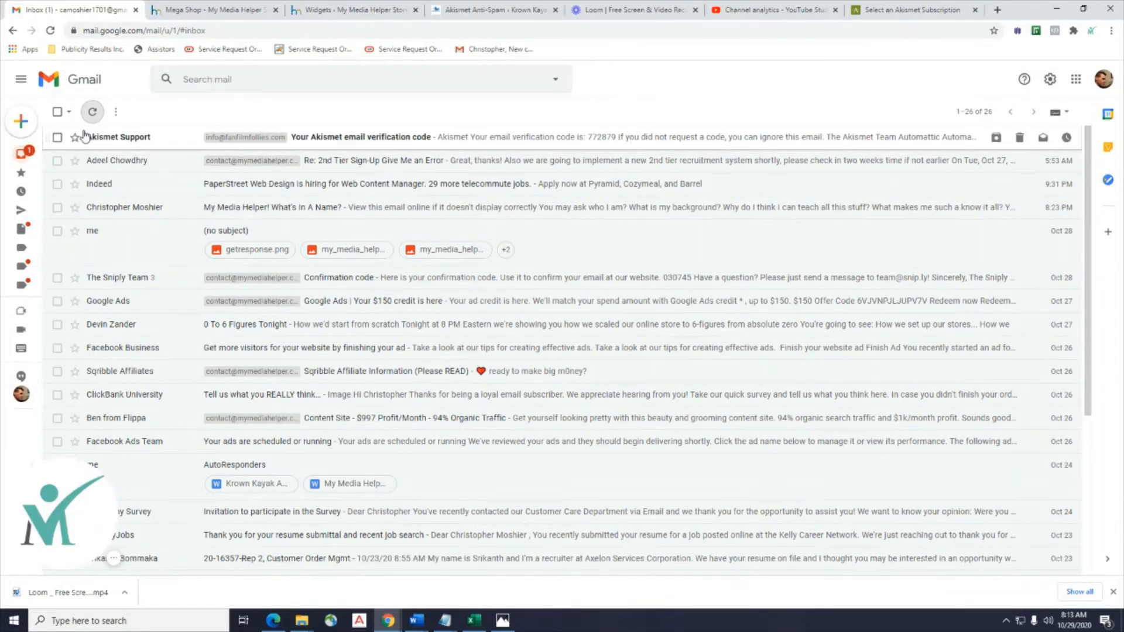
click(364, 144)
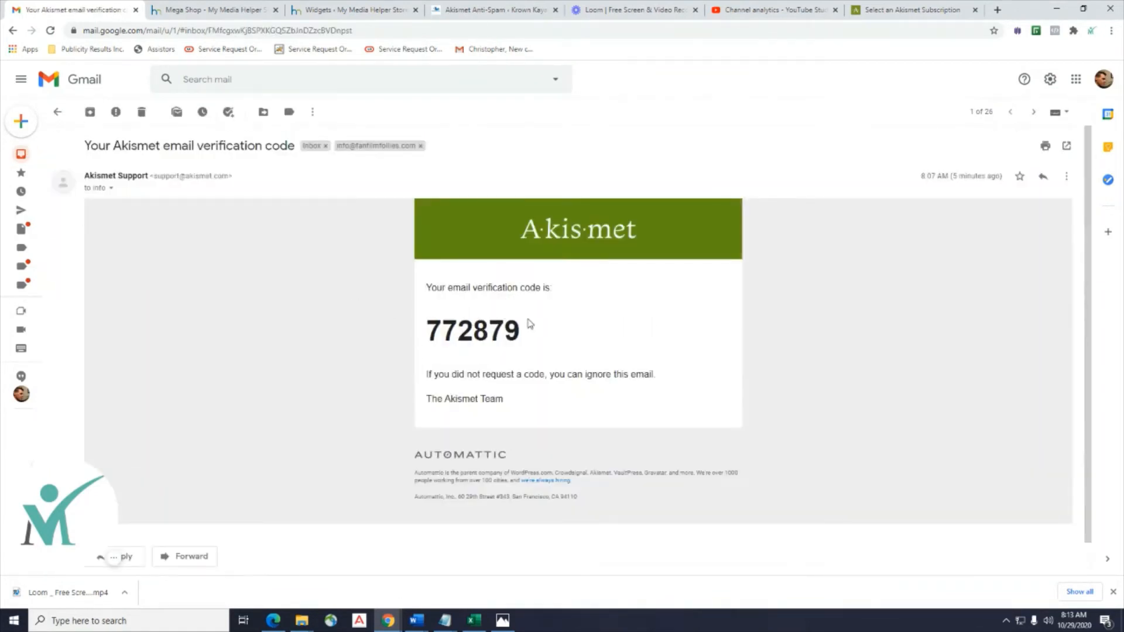
drag(529, 334, 430, 332)
right_click(450, 331)
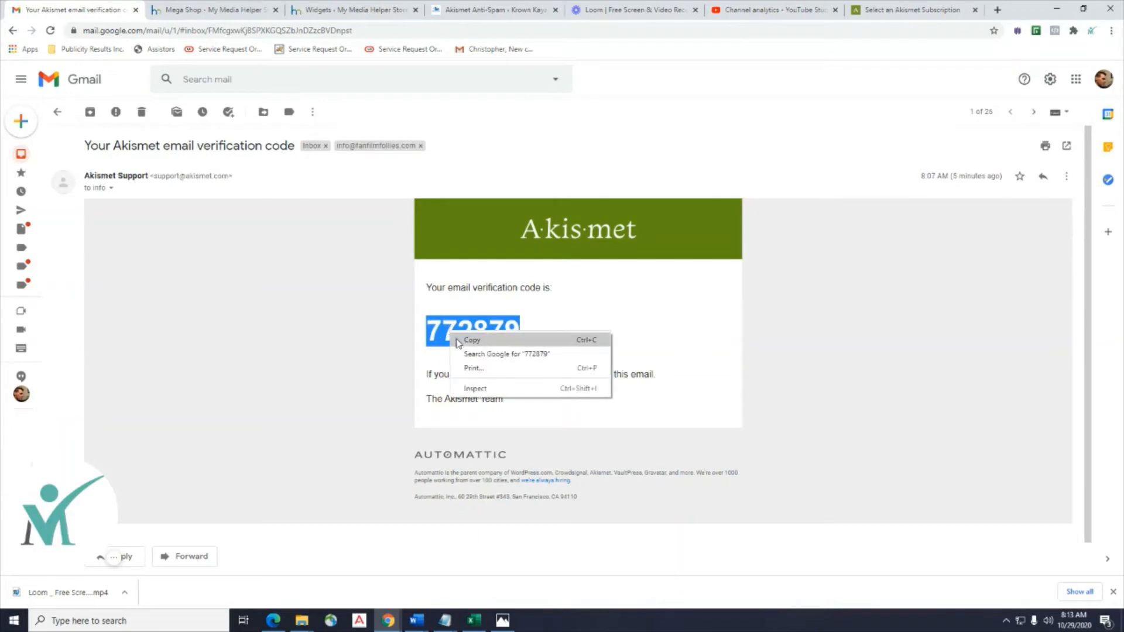
click(468, 340)
- Enter the verification code in Akismet's confirmation box after clearing a wrong paste
click(904, 11)
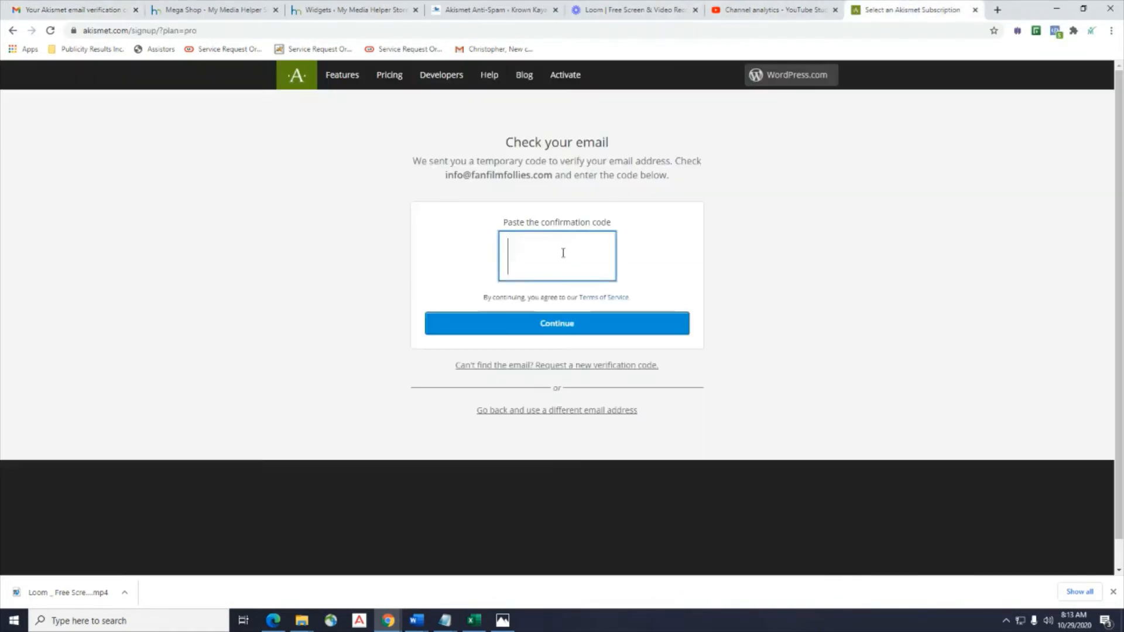
right_click(563, 250)
click(592, 341)
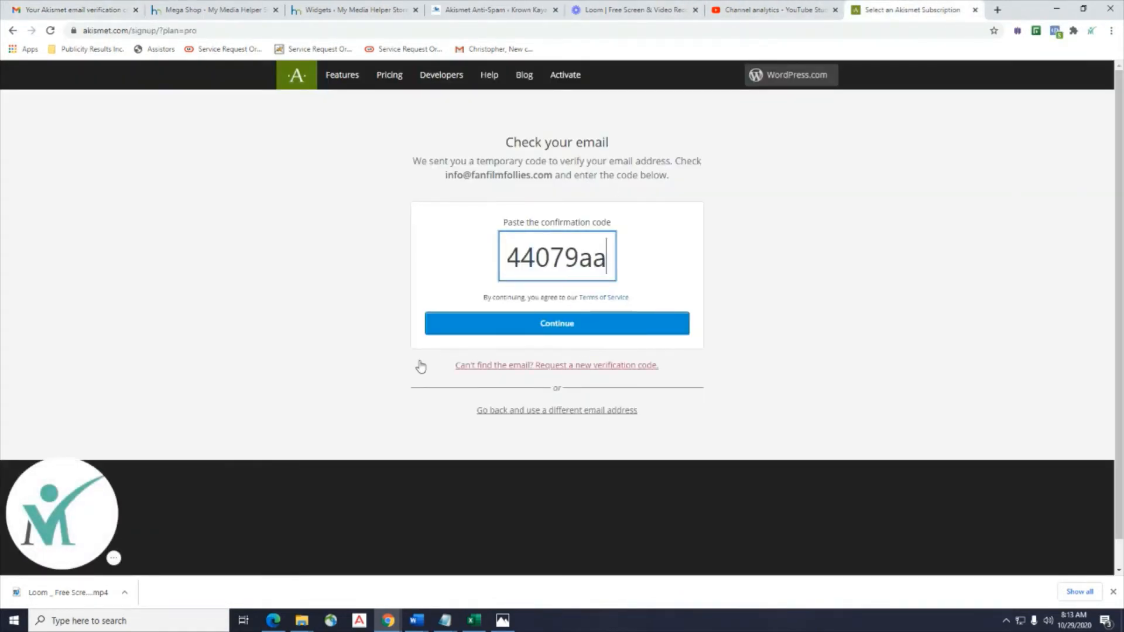
key(ctrl+a)
drag(476, 265, 337, 244)
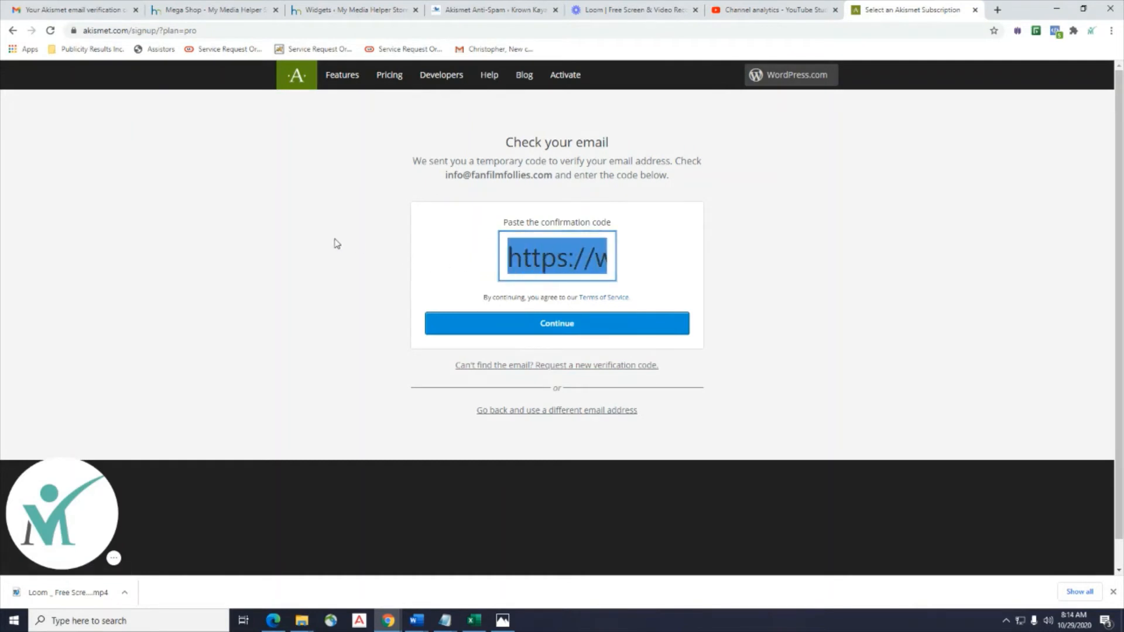
key(Delete)
click(73, 8)
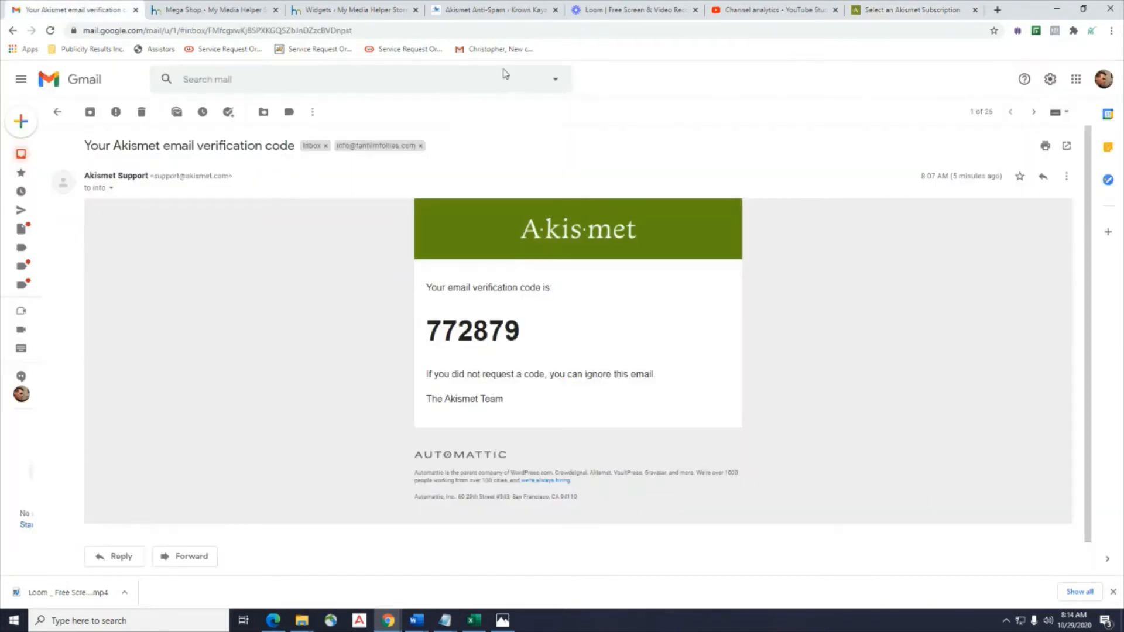
click(892, 12)
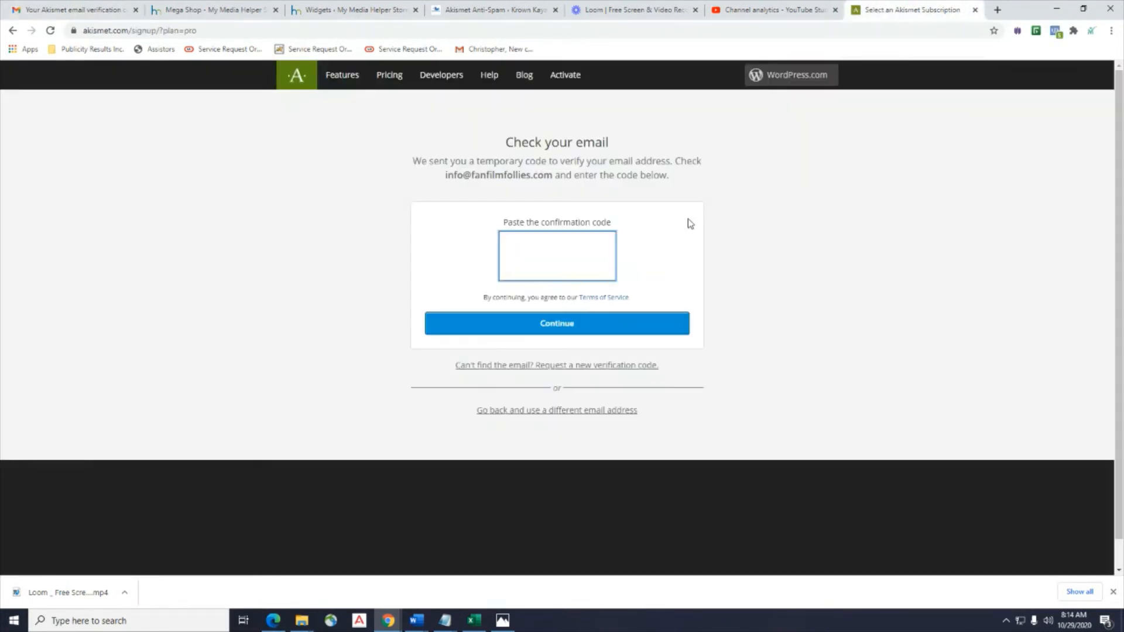
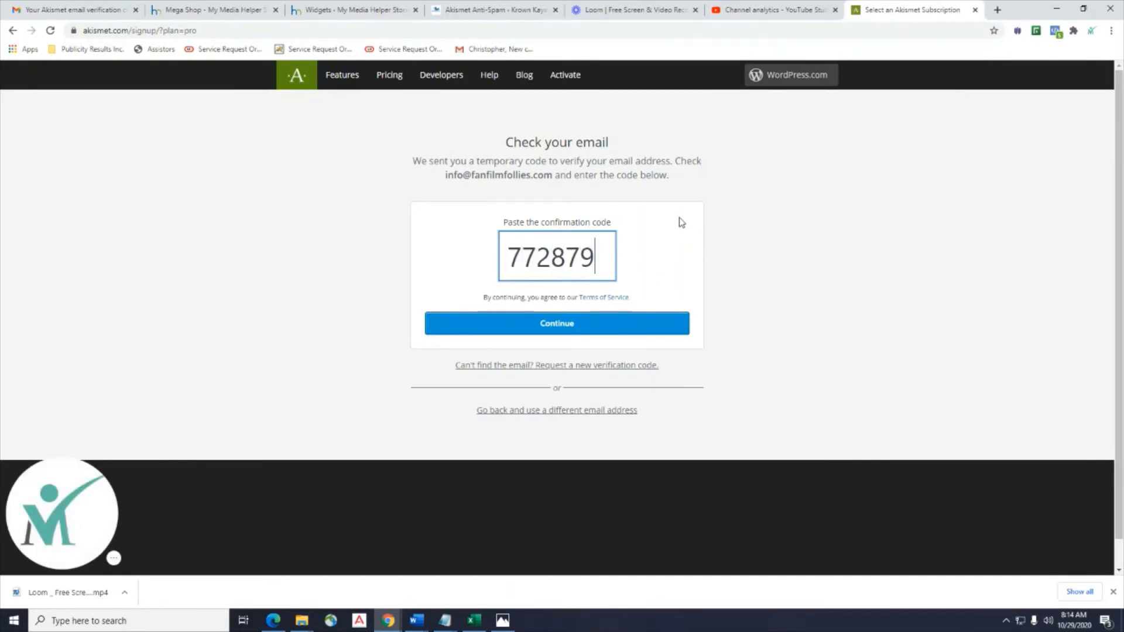
- Submit the verification code, approve the WordPress.com login, and review the empty Account Overview
click(553, 327)
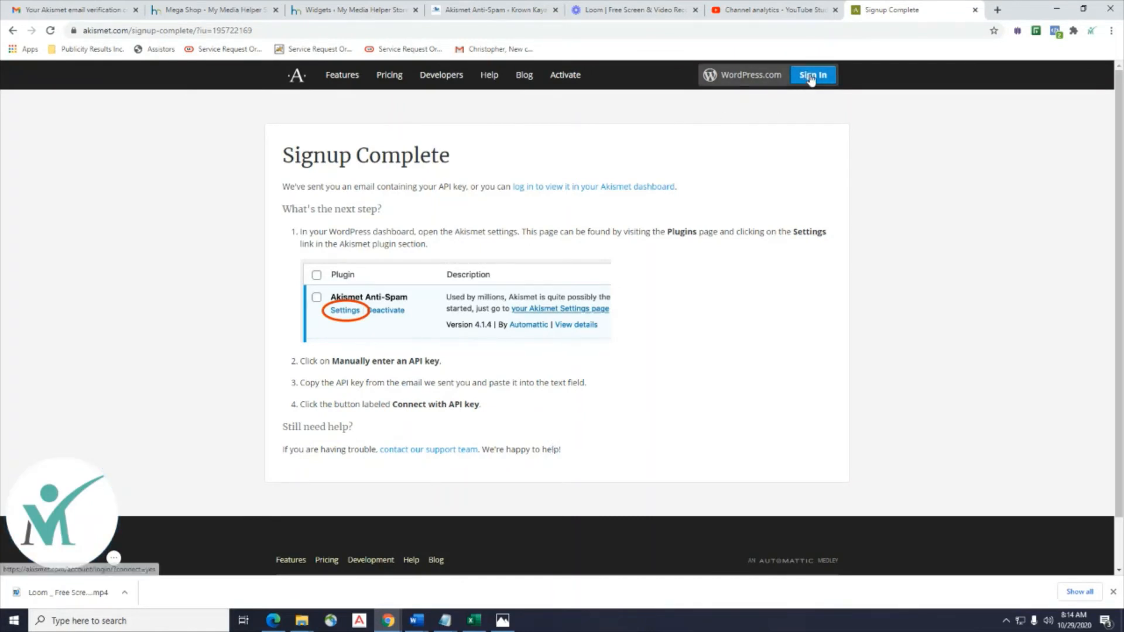
click(552, 187)
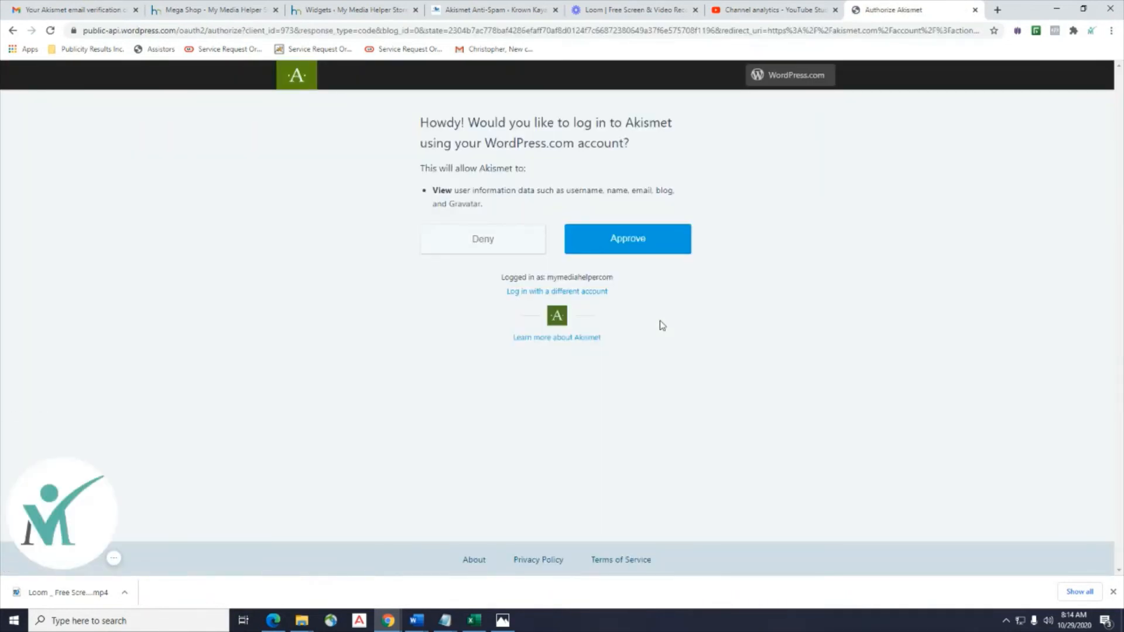
click(612, 241)
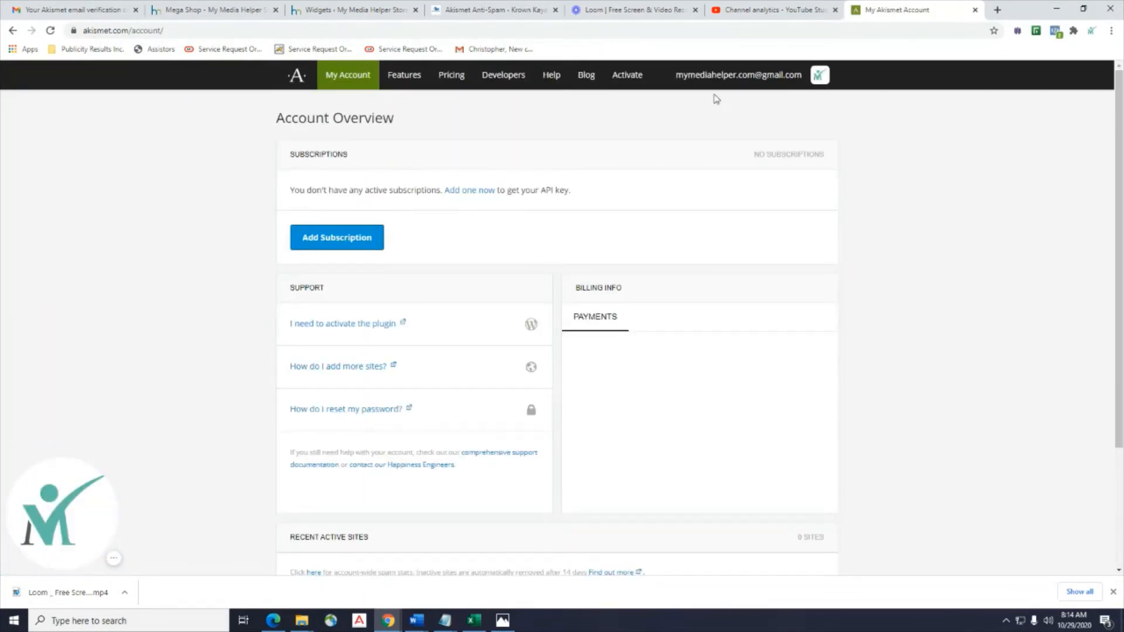
scroll(583, 184, down, 1)
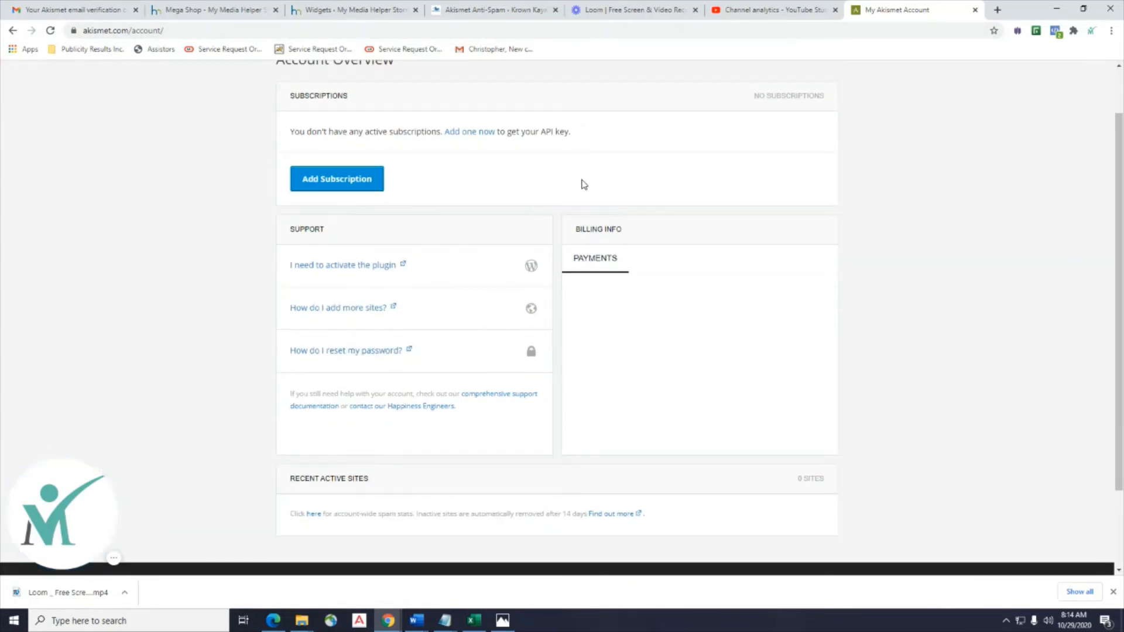
- Add a new Personal subscription priced at $0 per year
click(338, 181)
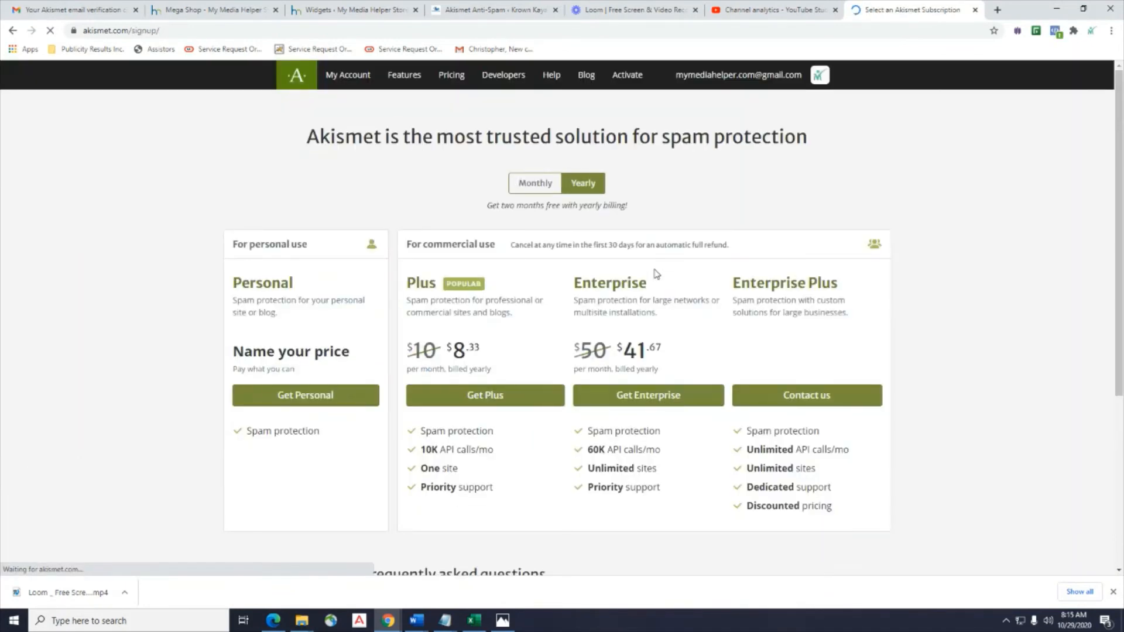
click(341, 401)
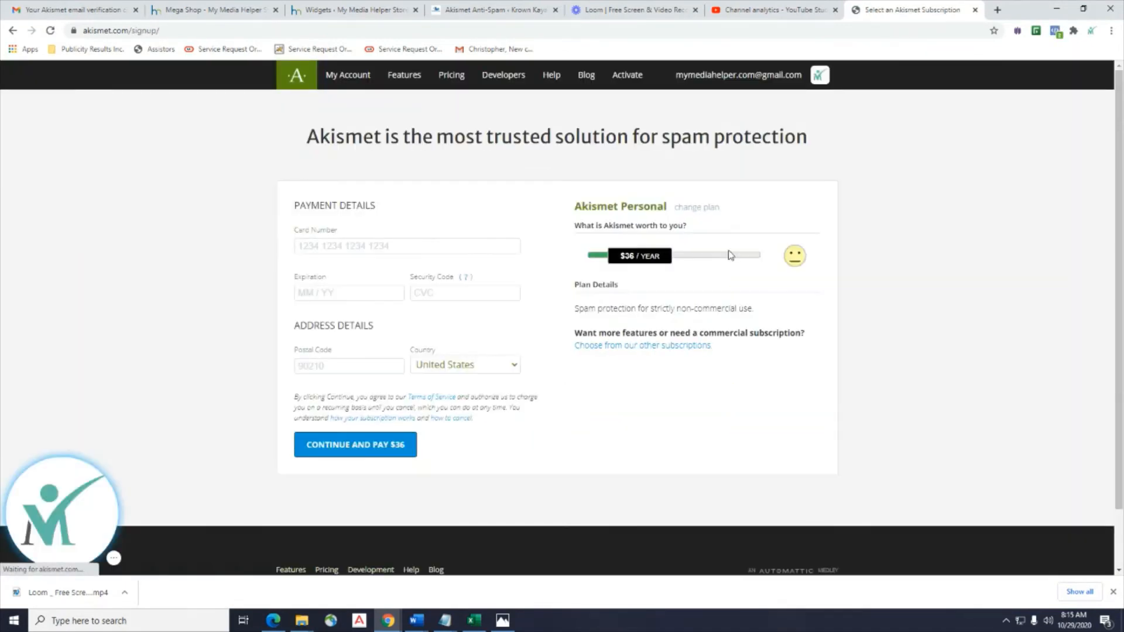
drag(616, 261, 580, 259)
drag(376, 250, 250, 257)
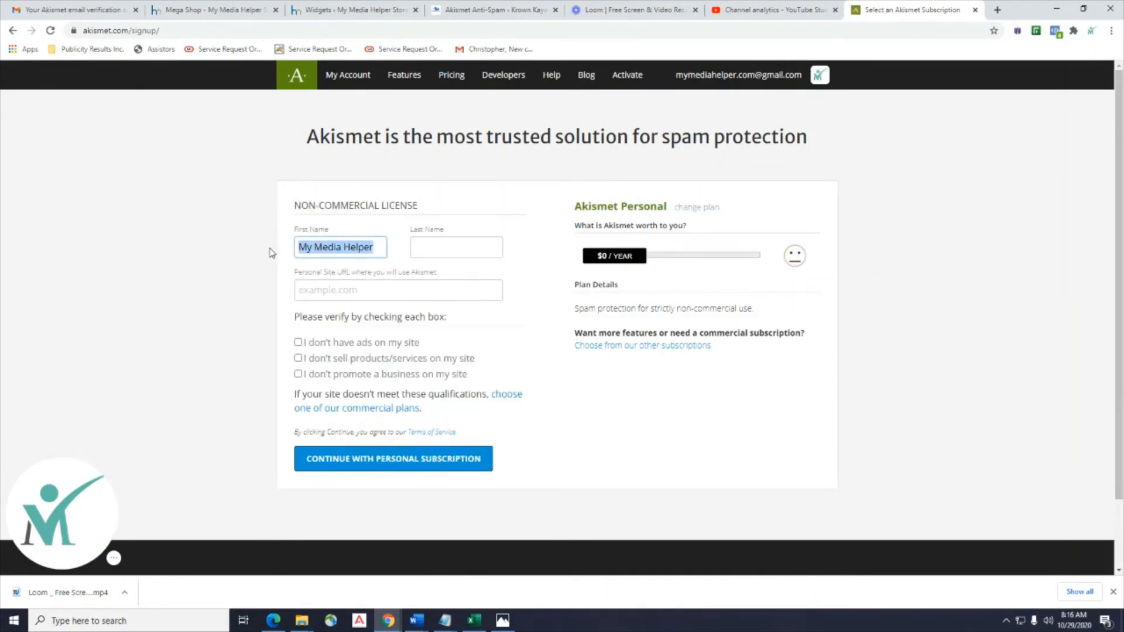
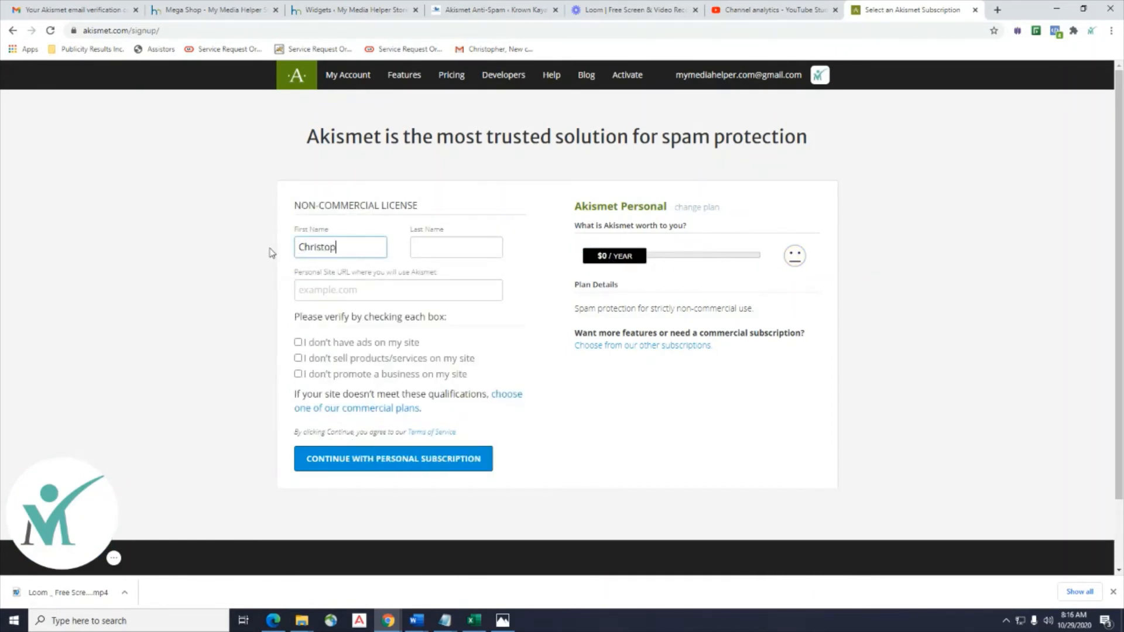
key(Tab)
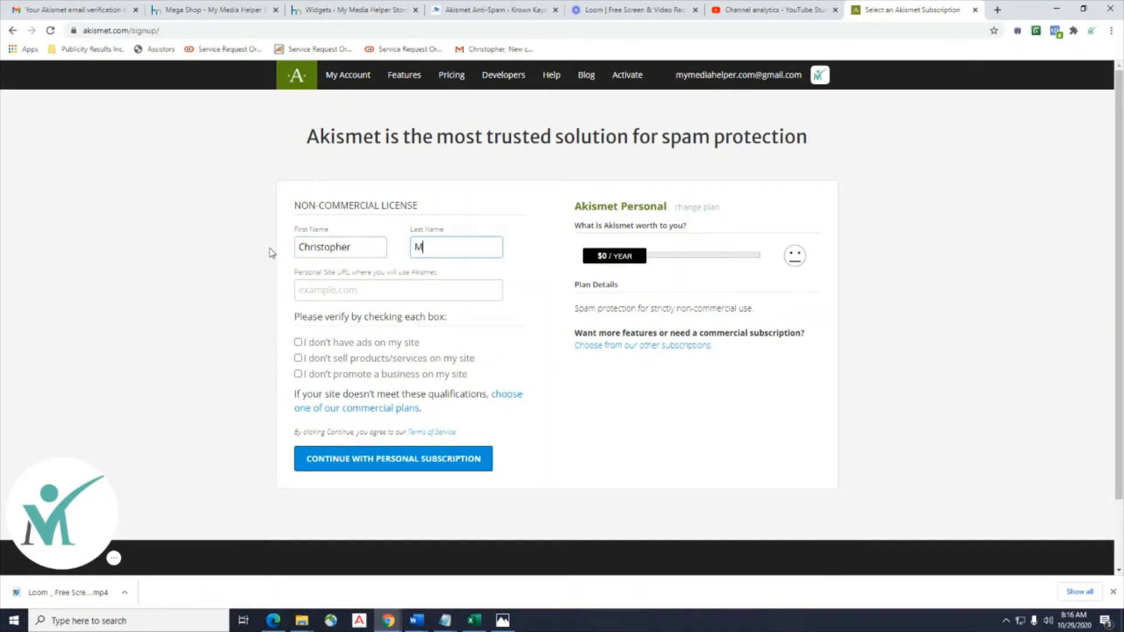
key(Tab)
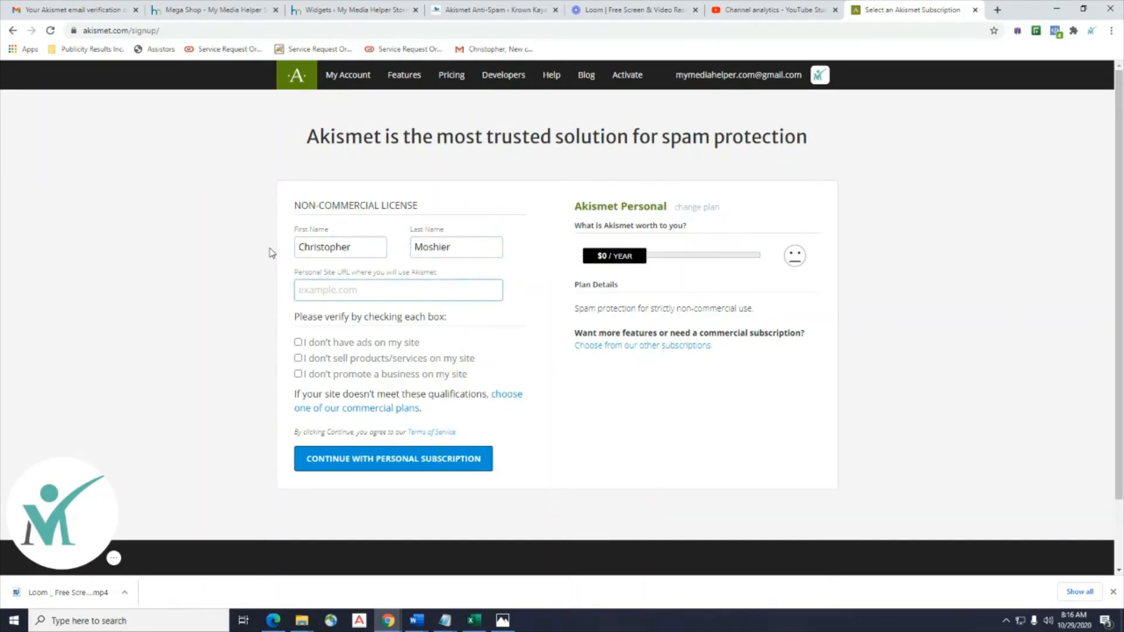
text(http://www.fanfilmfollies.com)
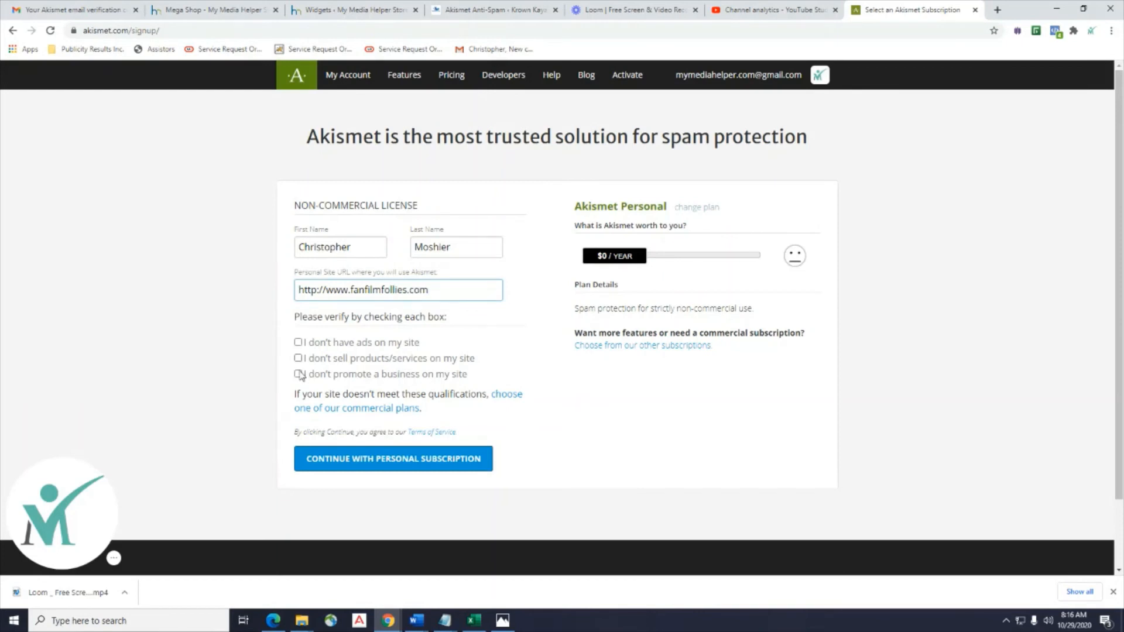
- Tick the three non-commercial confirmations and submit the Personal subscription
click(298, 341)
click(298, 358)
click(298, 374)
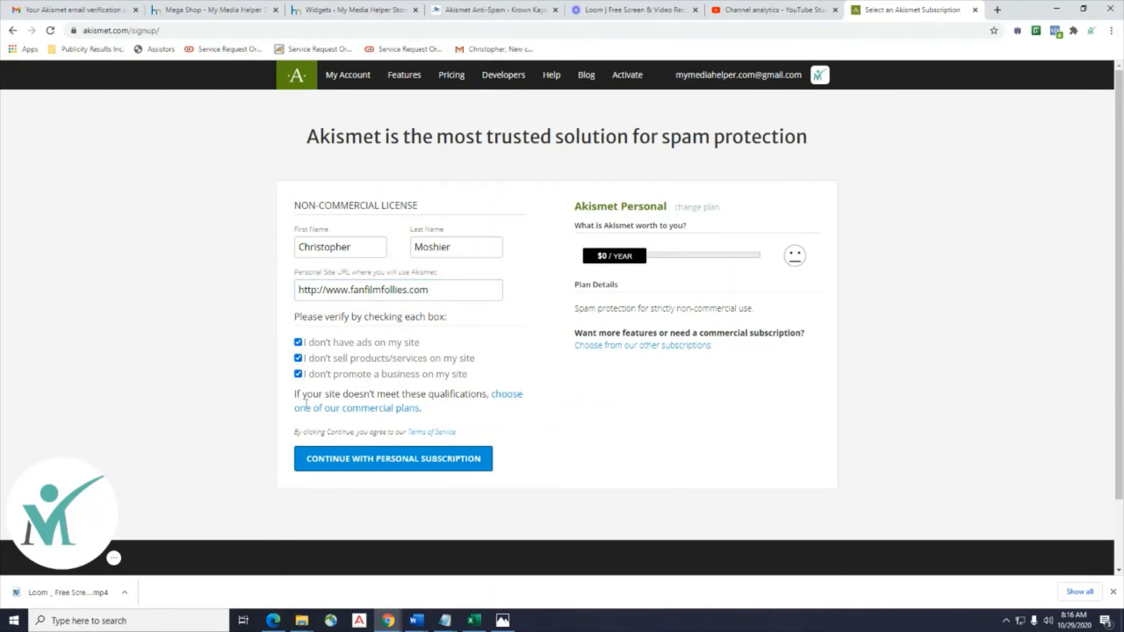
click(344, 457)
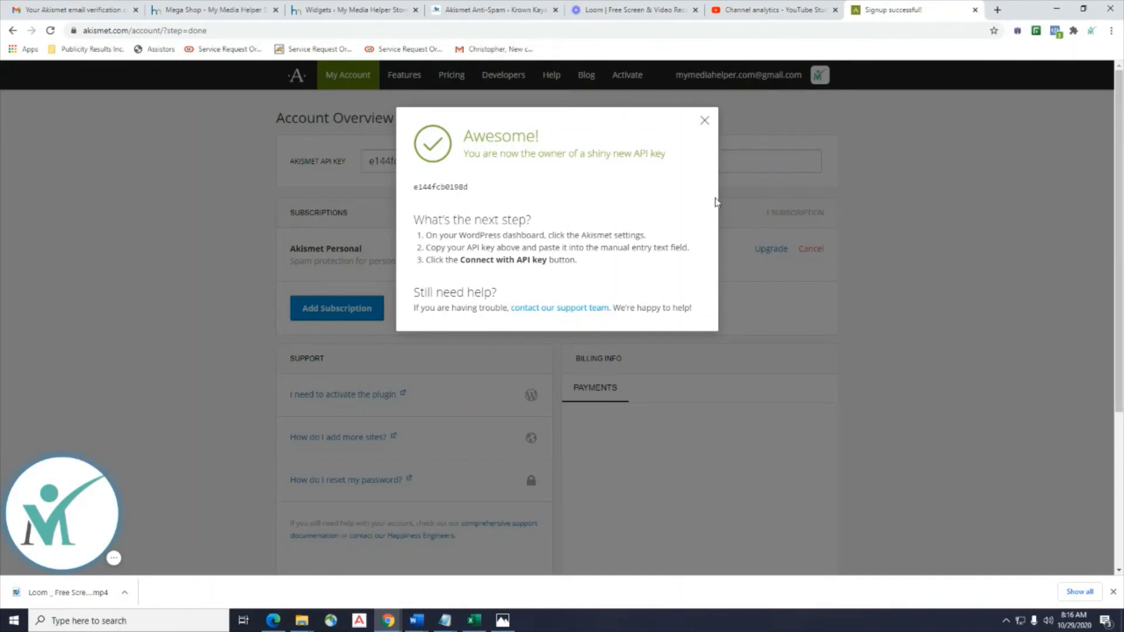
- Dismiss the 'Awesome!' confirmation and copy the new API key from the Account Overview
click(704, 122)
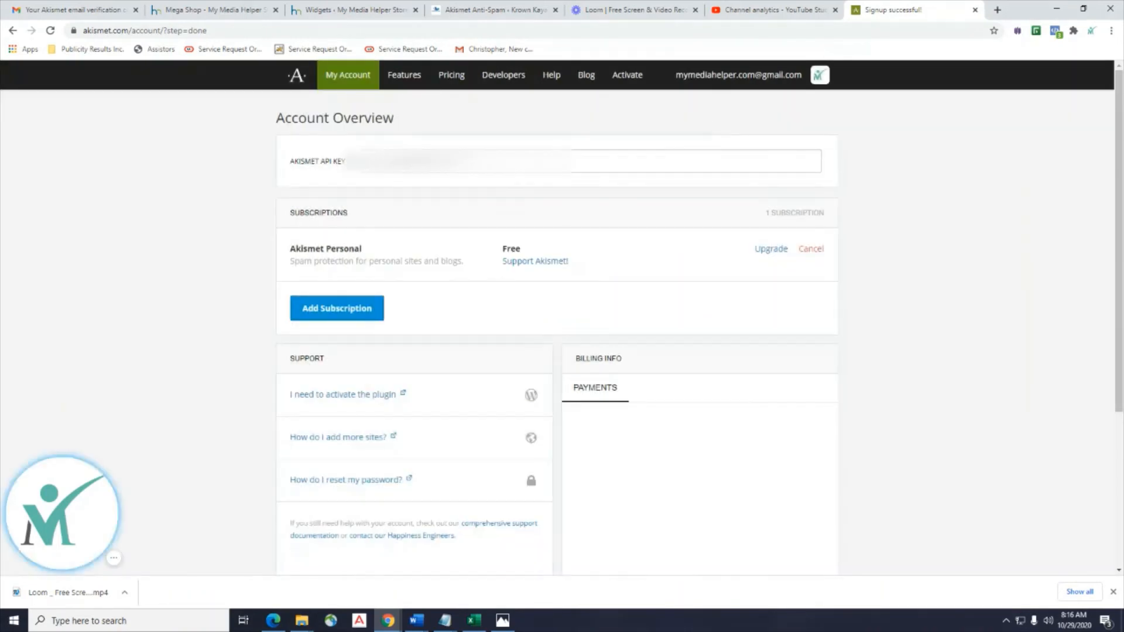
double_click(367, 161)
right_click(367, 172)
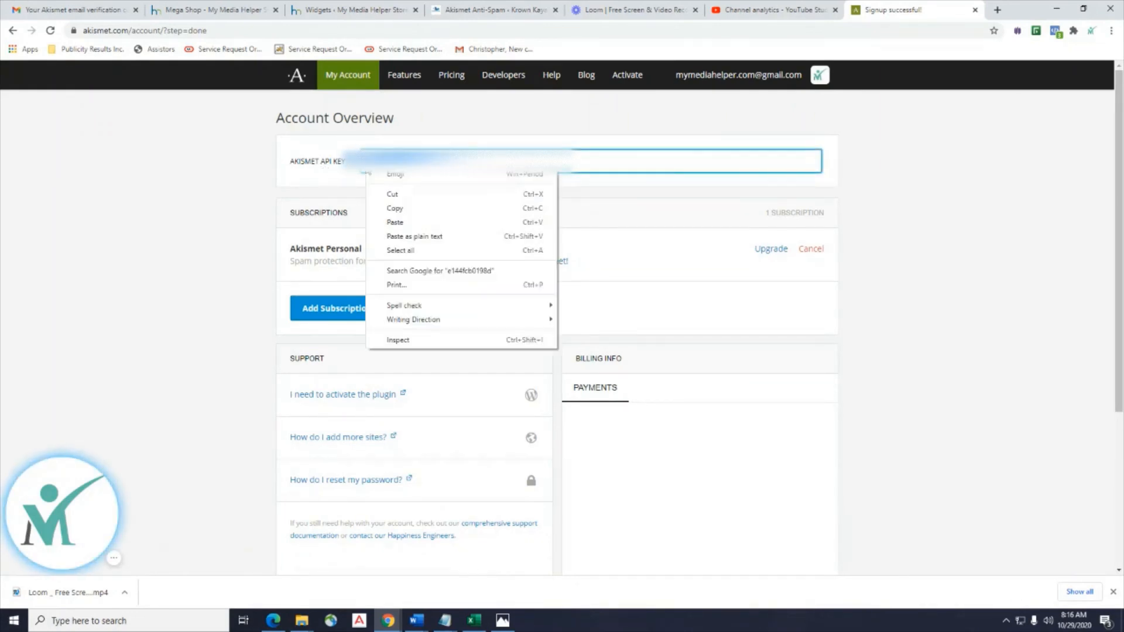
click(396, 209)
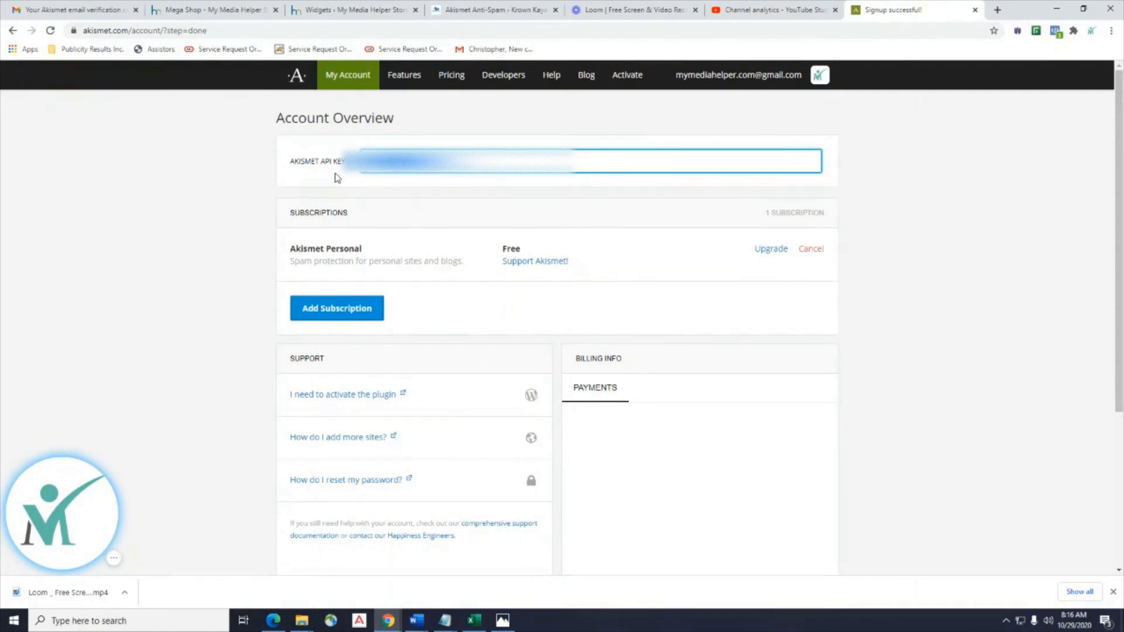
click(282, 10)
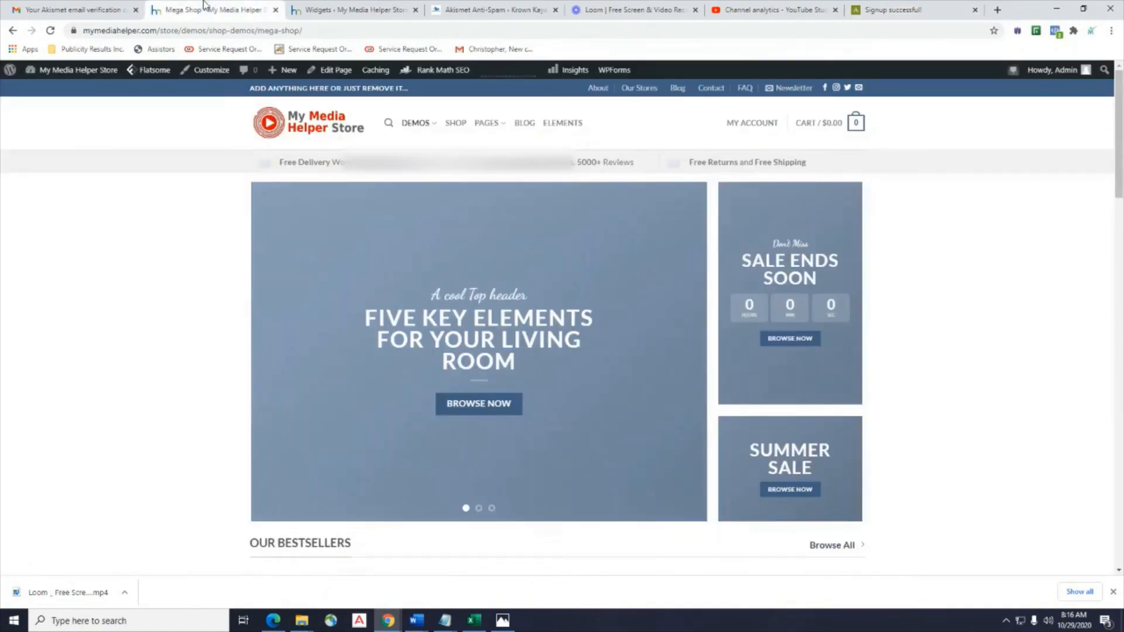
click(295, 10)
click(508, 16)
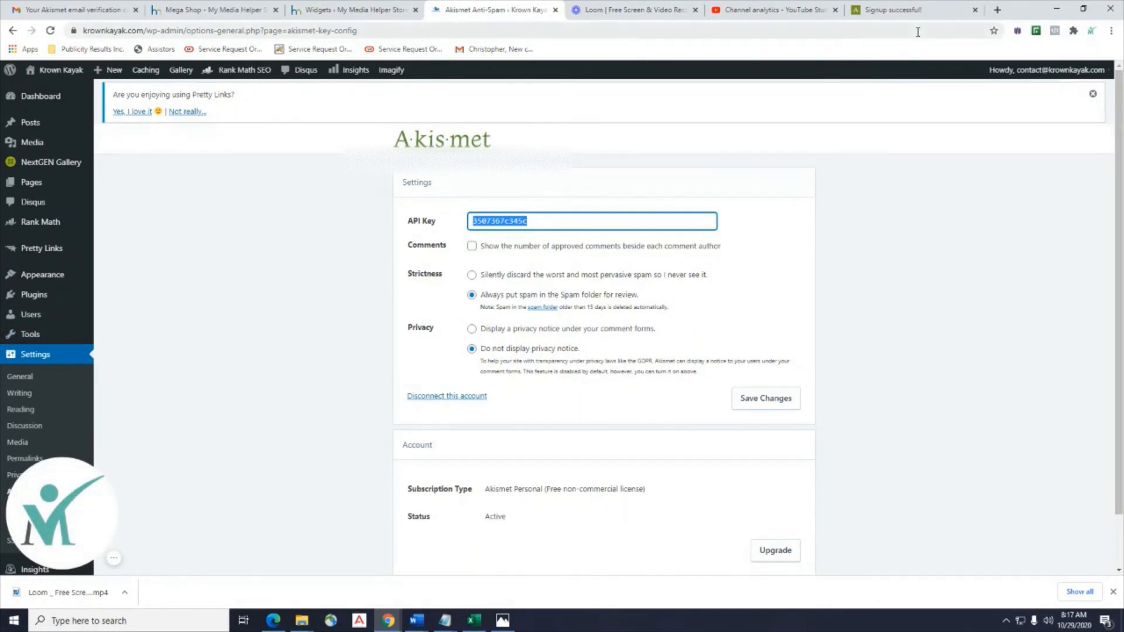
click(893, 10)
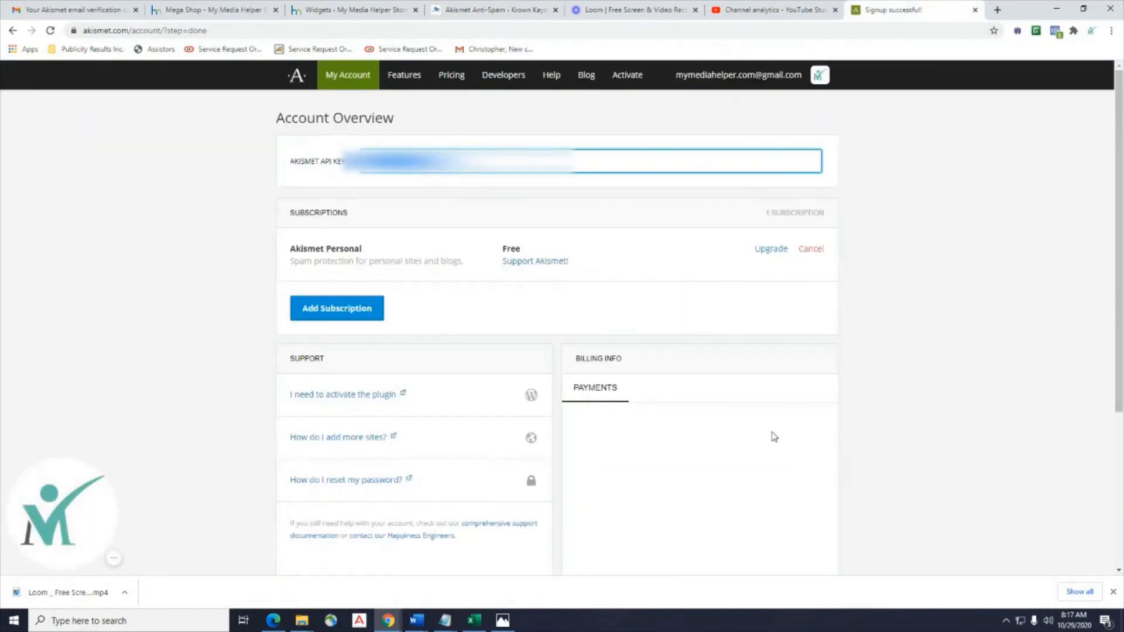